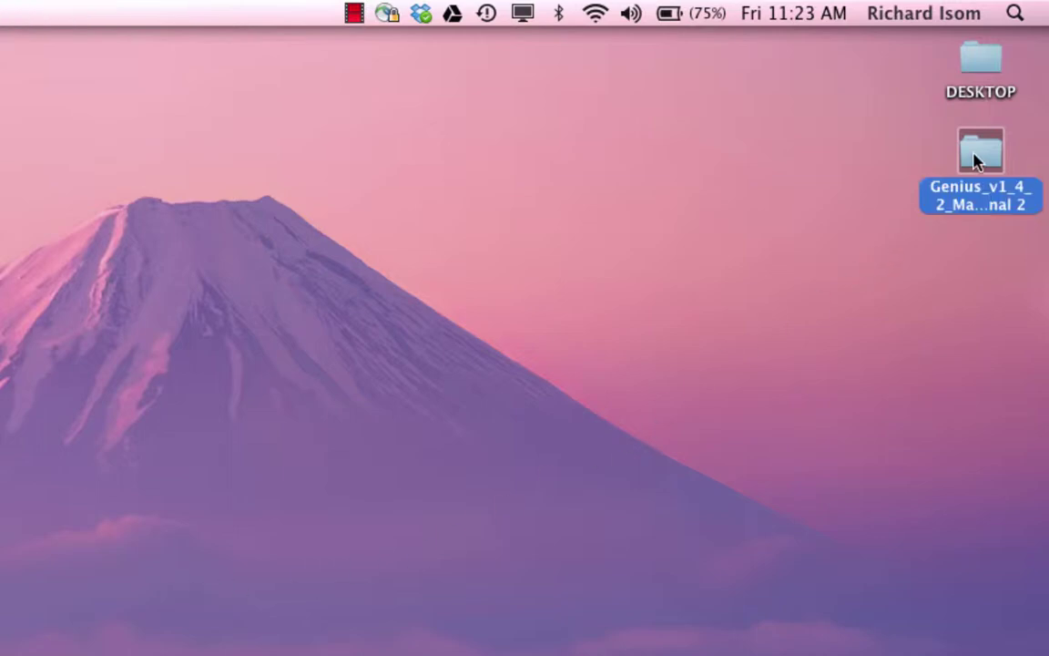
Open the Genius folder and launch the Genius_v1_4_2_MacOSX_Internal application
{"action": "double_click", "coordinate": [976, 160]}
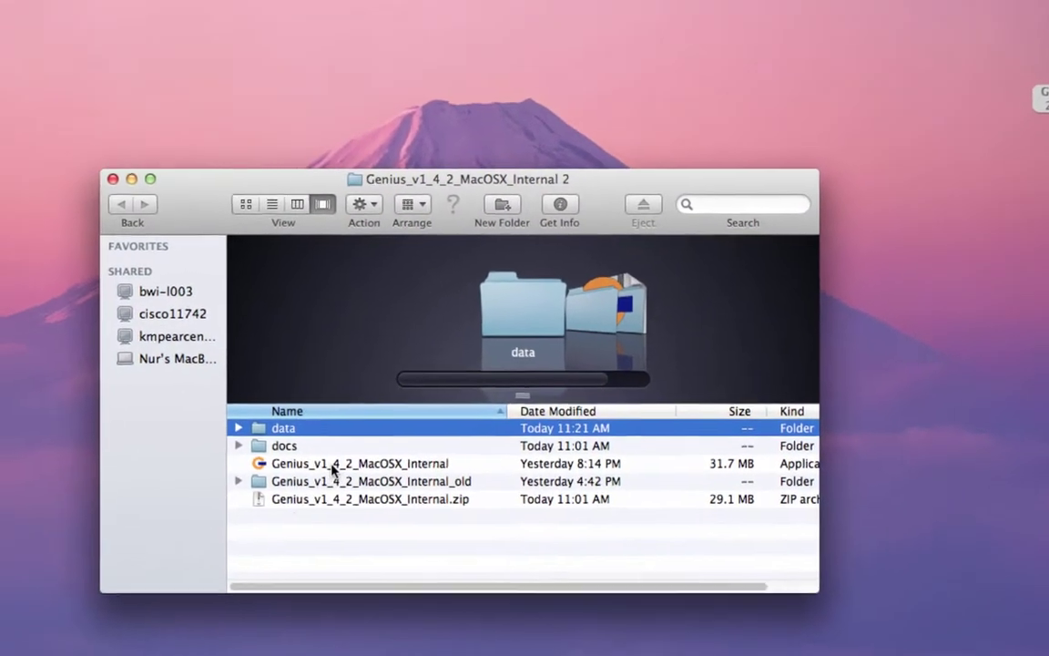
{"action": "double_click", "coordinate": [333, 465]}
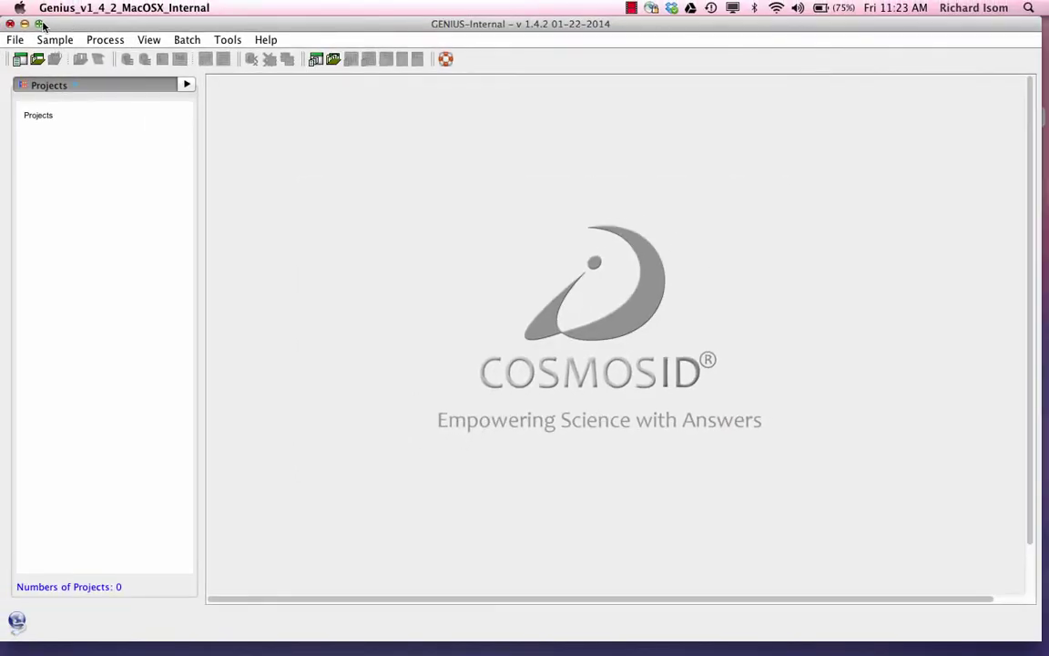
Maximize GENIUS and create NmerCE project demo_nmer_a located in the Genius data folder
{"action": "left_click", "coordinate": [40, 24]}
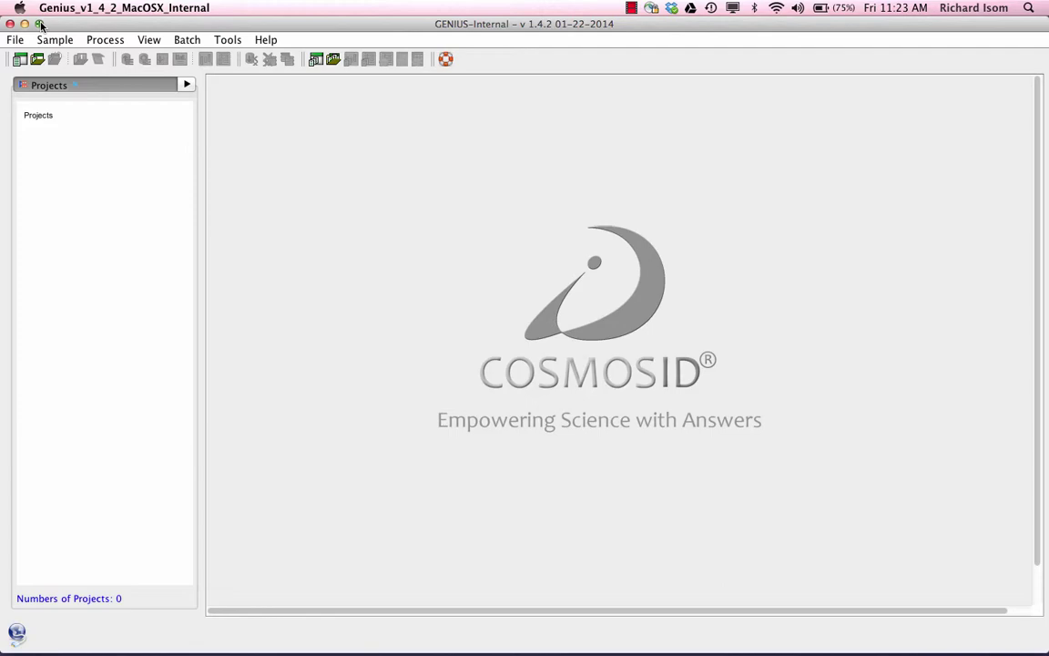
{"action": "left_click", "coordinate": [15, 41]}
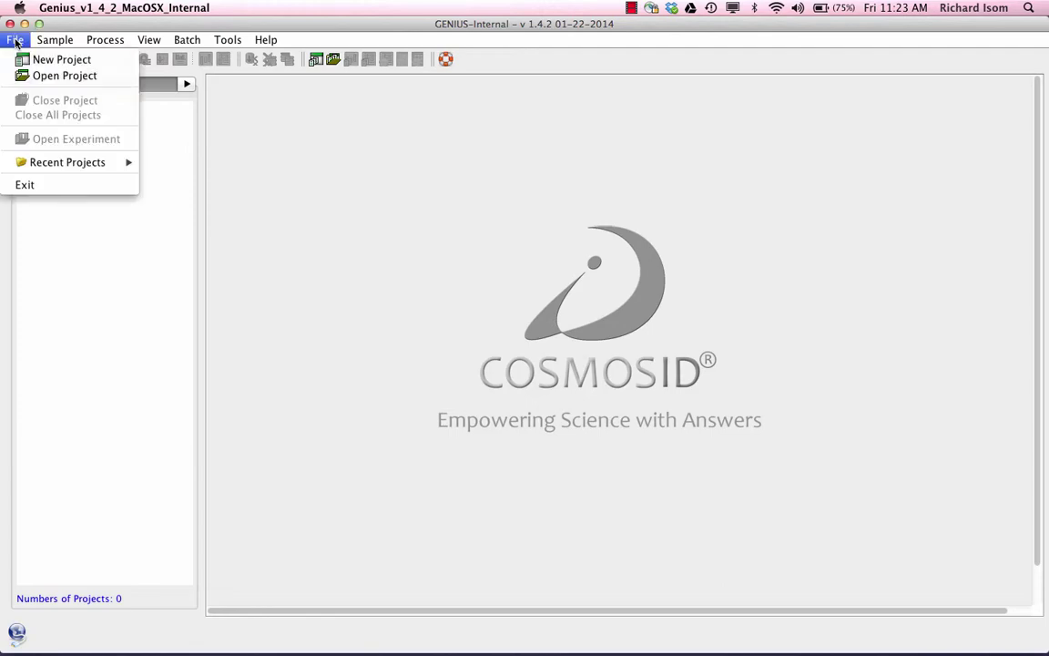
{"action": "left_click", "coordinate": [44, 60]}
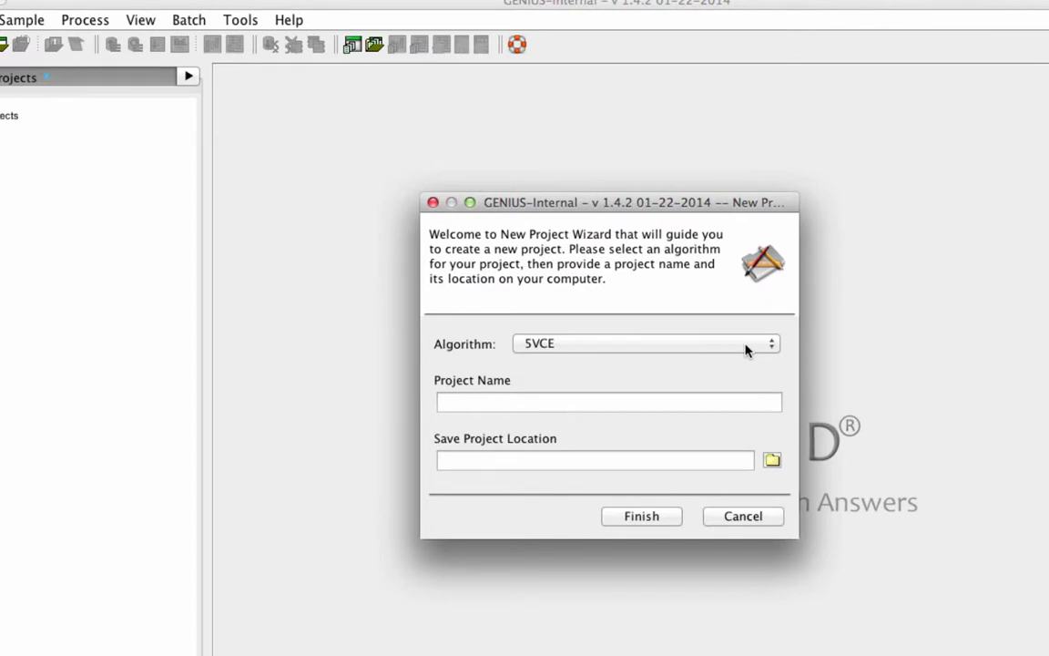
{"action": "left_click", "coordinate": [745, 350]}
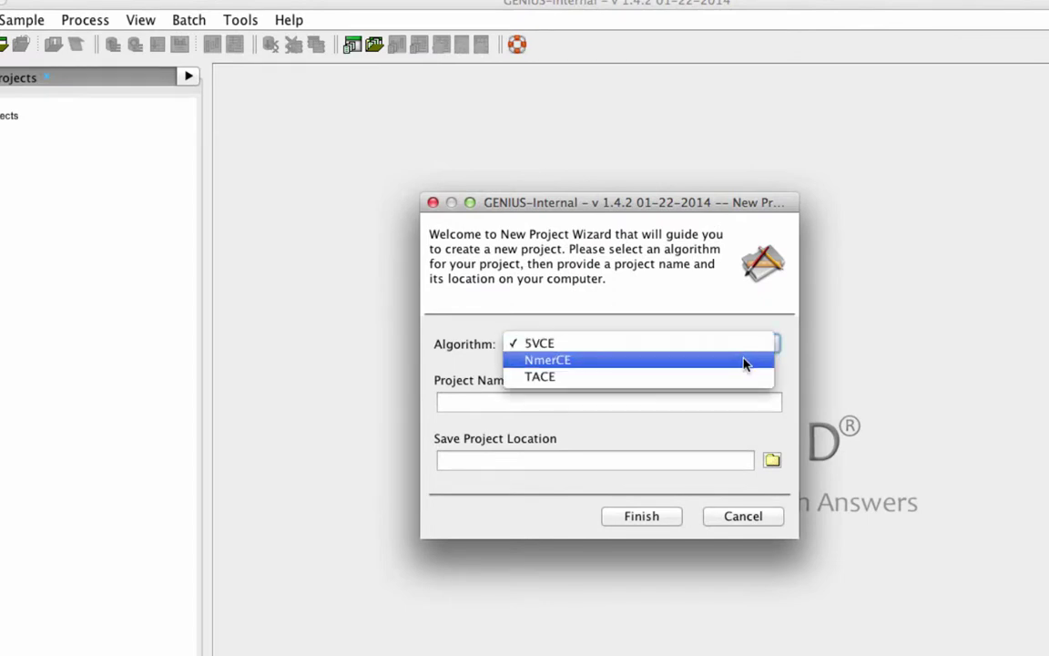
{"action": "left_click", "coordinate": [745, 362]}
{"action": "left_click", "coordinate": [638, 404]}
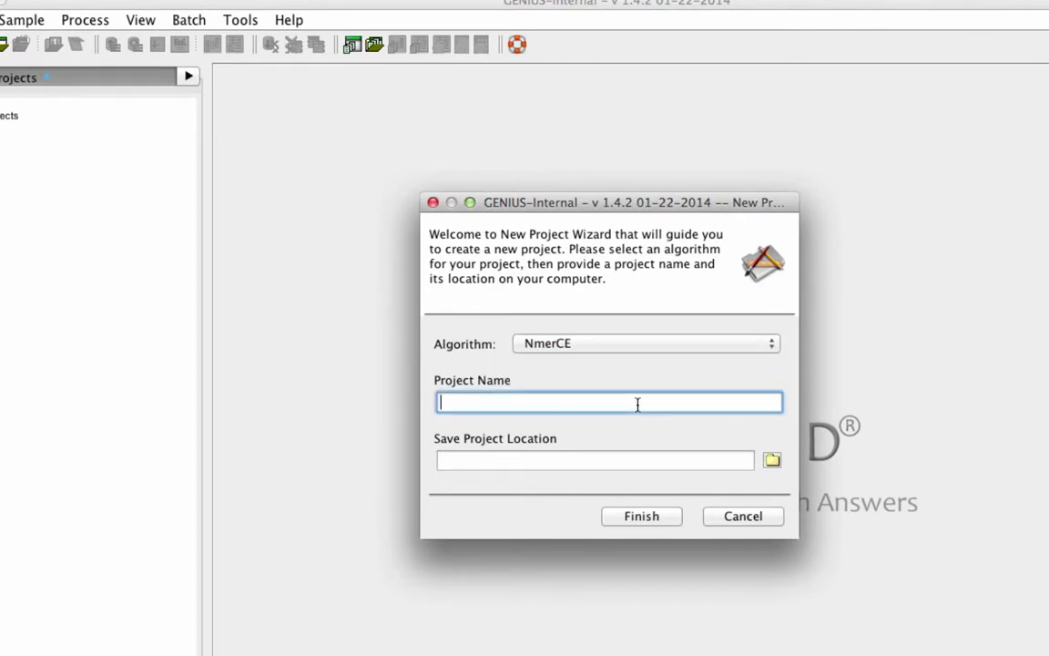
{"action": "type", "text": "de"}
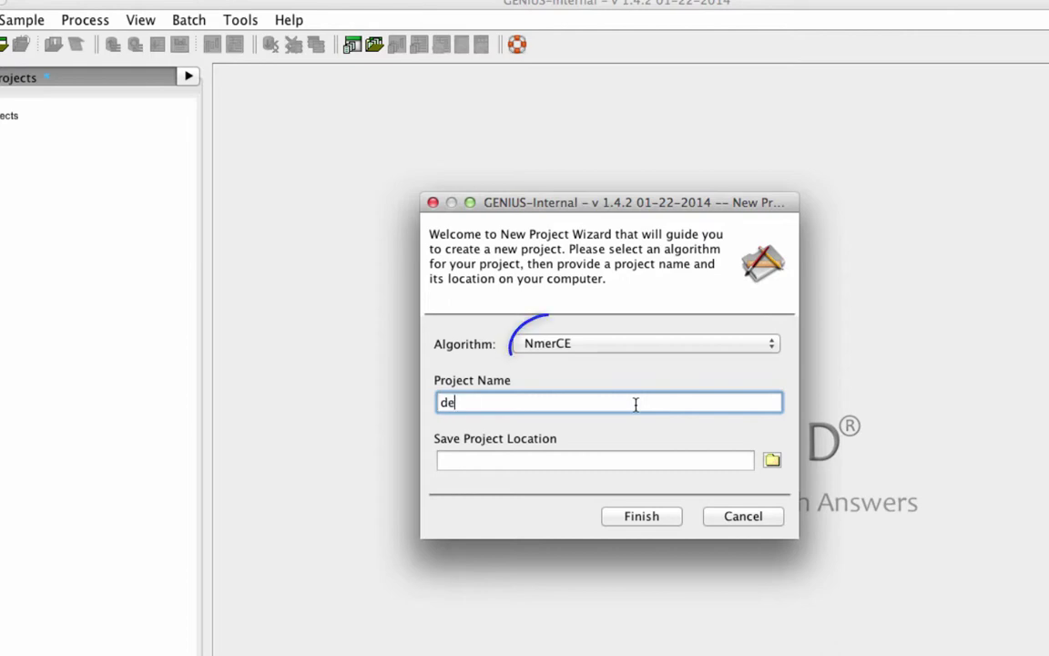
{"action": "type", "text": "mo_nmer_a"}
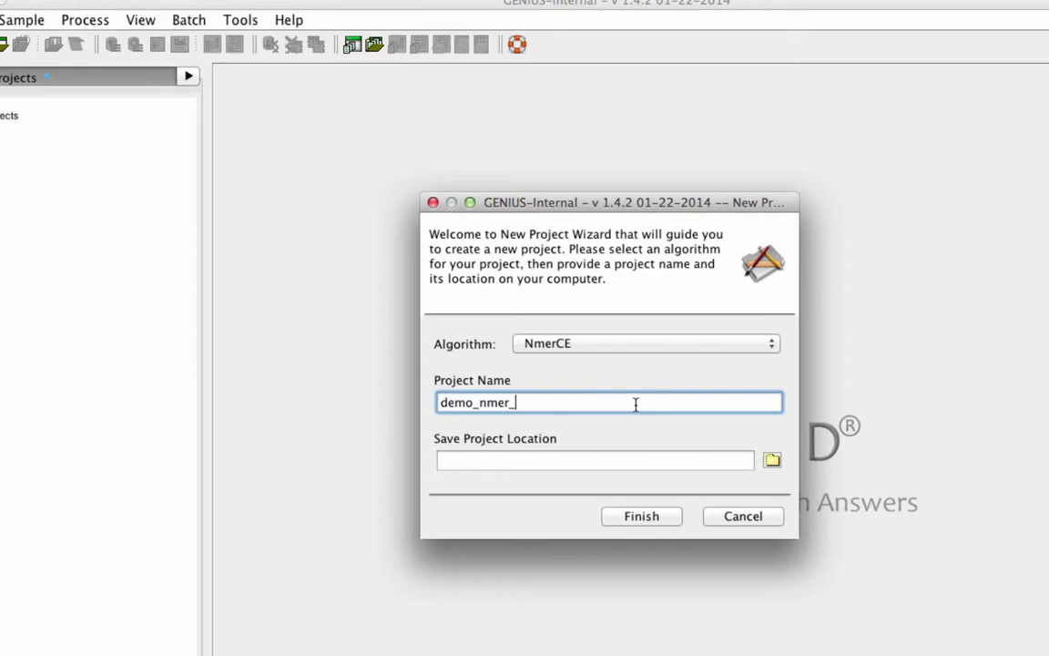
{"action": "left_click", "coordinate": [773, 460]}
{"action": "left_click", "coordinate": [410, 339]}
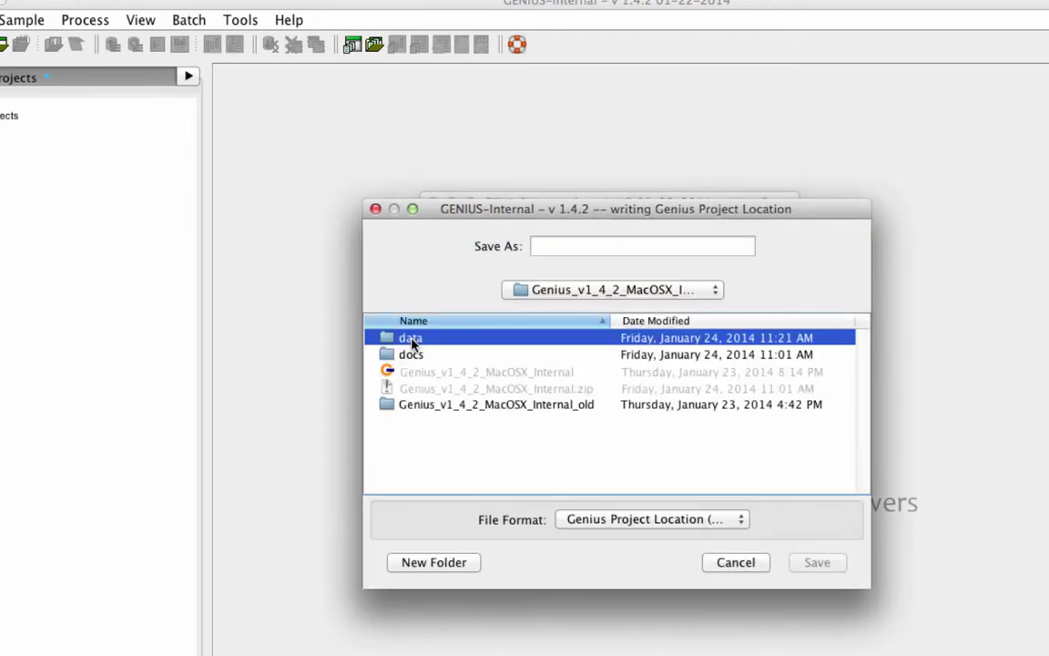
{"action": "left_click", "coordinate": [811, 562]}
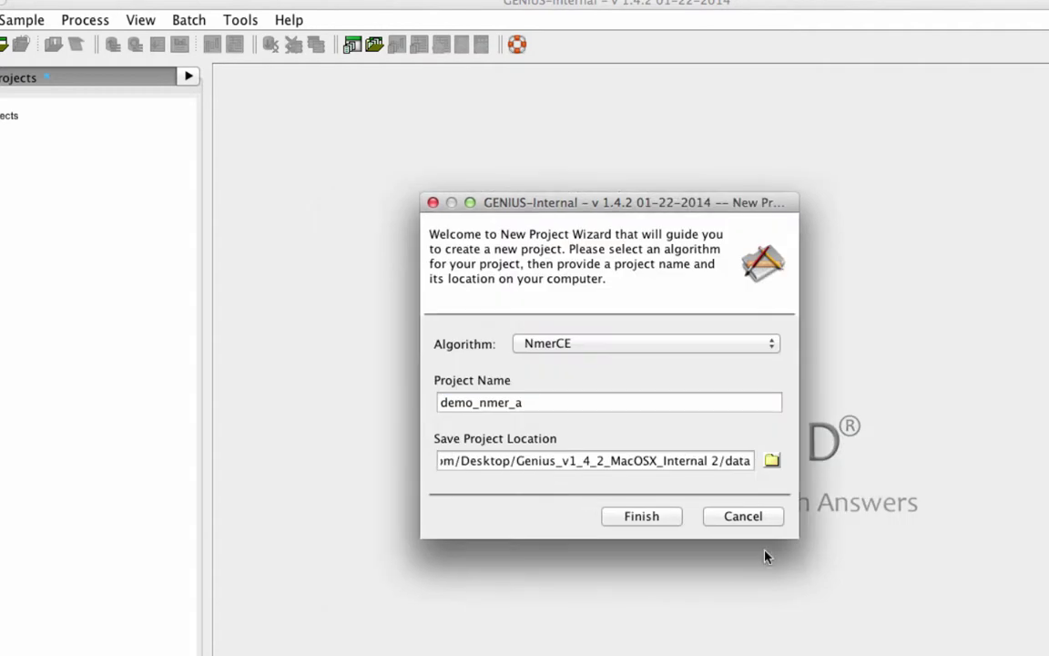
{"action": "left_click", "coordinate": [642, 516]}
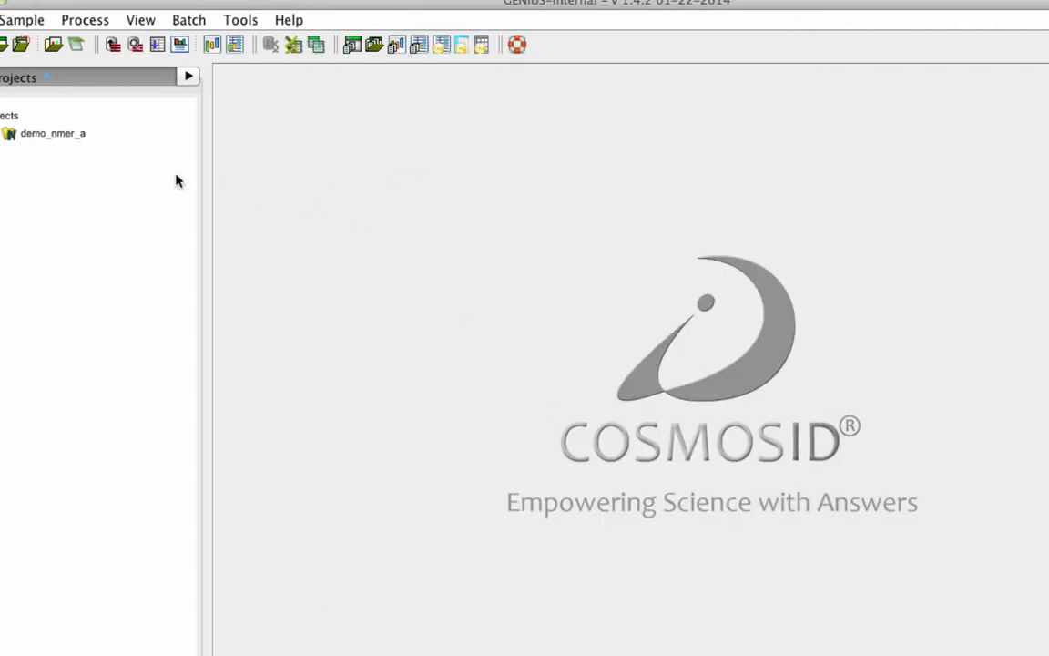
Load SRS011405_lux.fasta from the CosmosID Server into the demo_nmer_a project
{"action": "left_click", "coordinate": [47, 134]}
{"action": "left_click", "coordinate": [113, 46]}
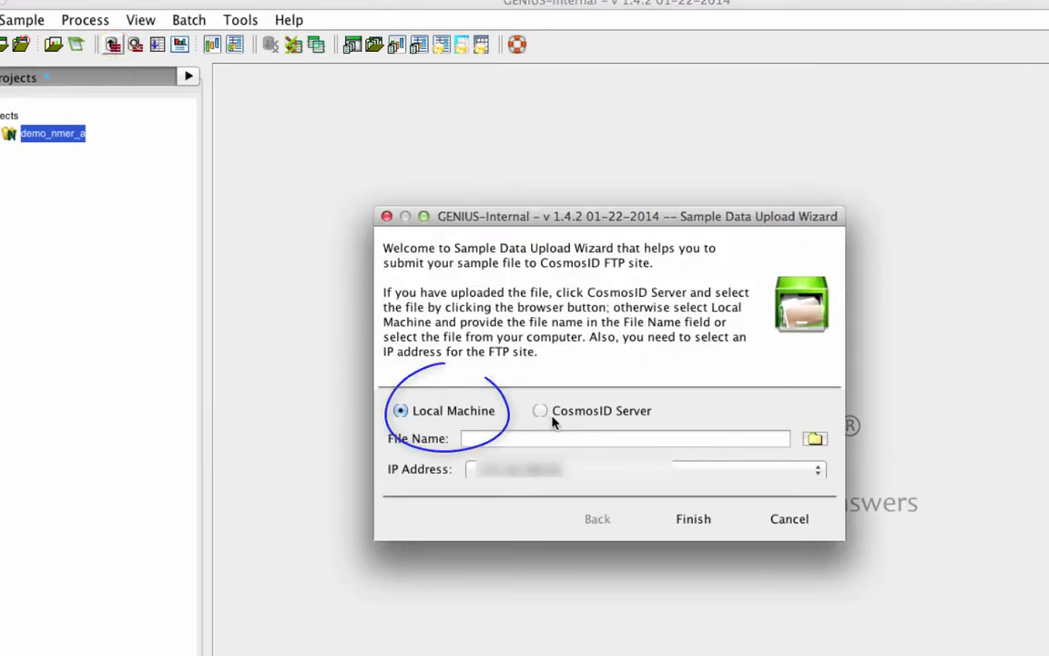
{"action": "left_click", "coordinate": [541, 412]}
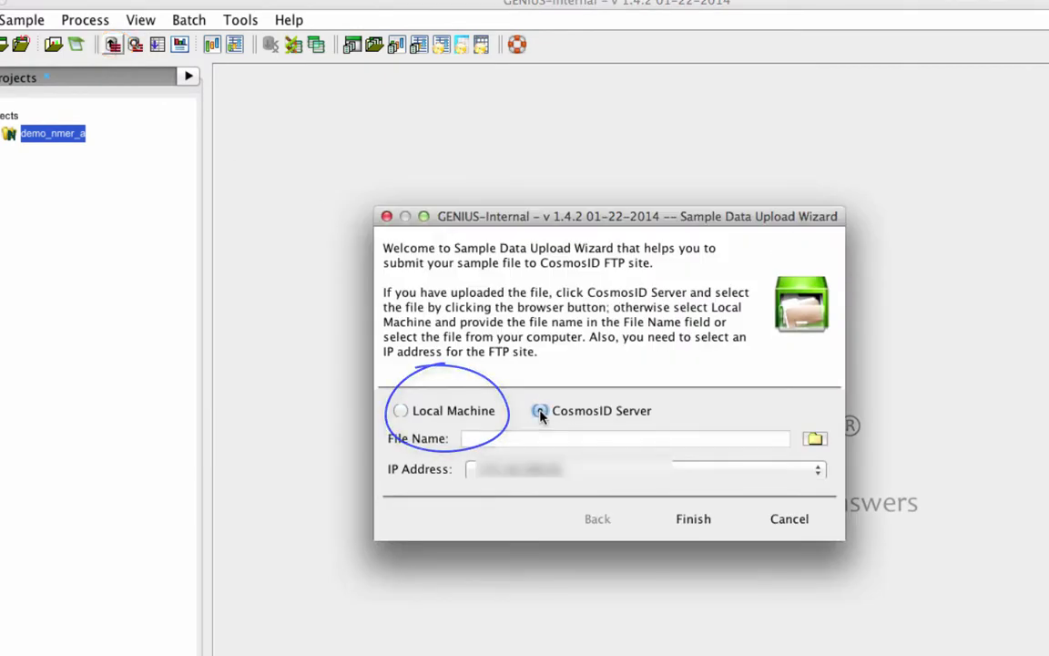
{"action": "left_click", "coordinate": [819, 441]}
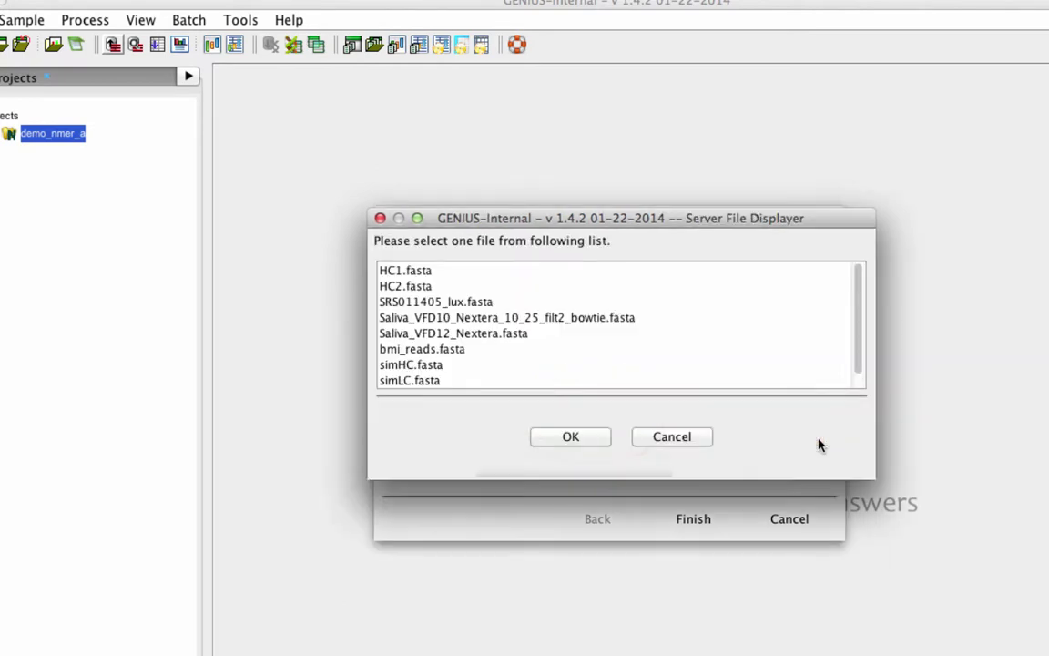
{"action": "left_click", "coordinate": [480, 303]}
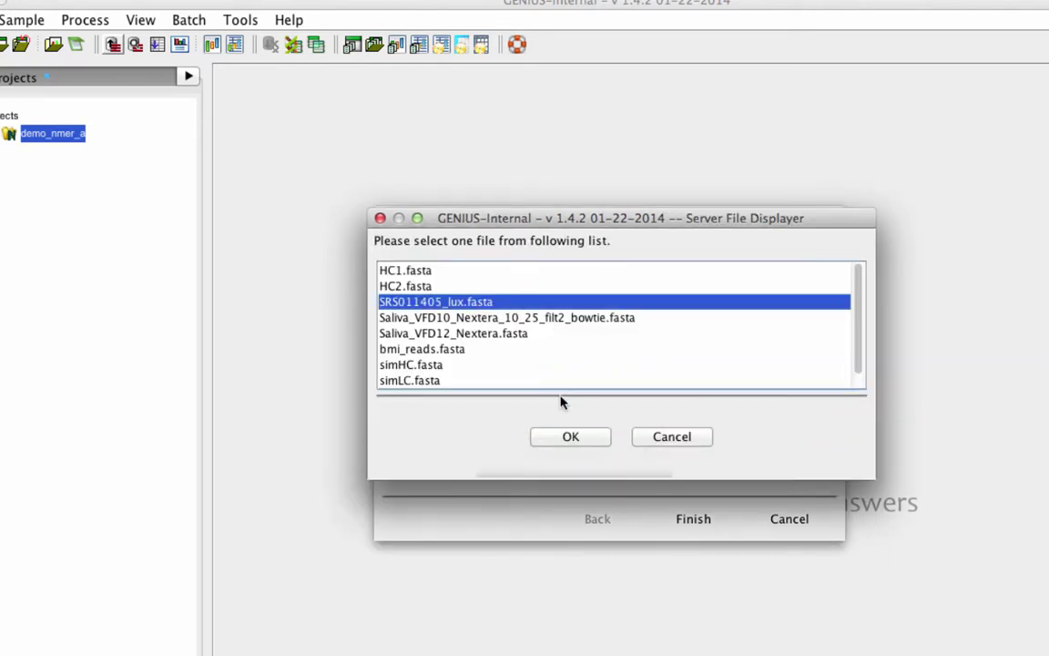
{"action": "left_click", "coordinate": [571, 438]}
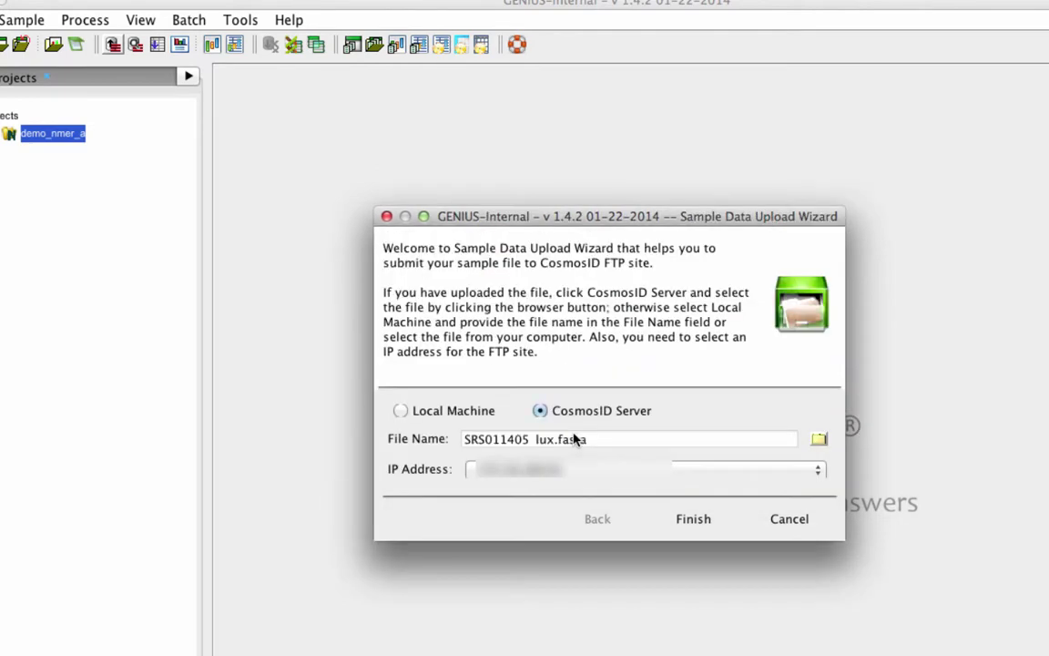
{"action": "left_click", "coordinate": [696, 520]}
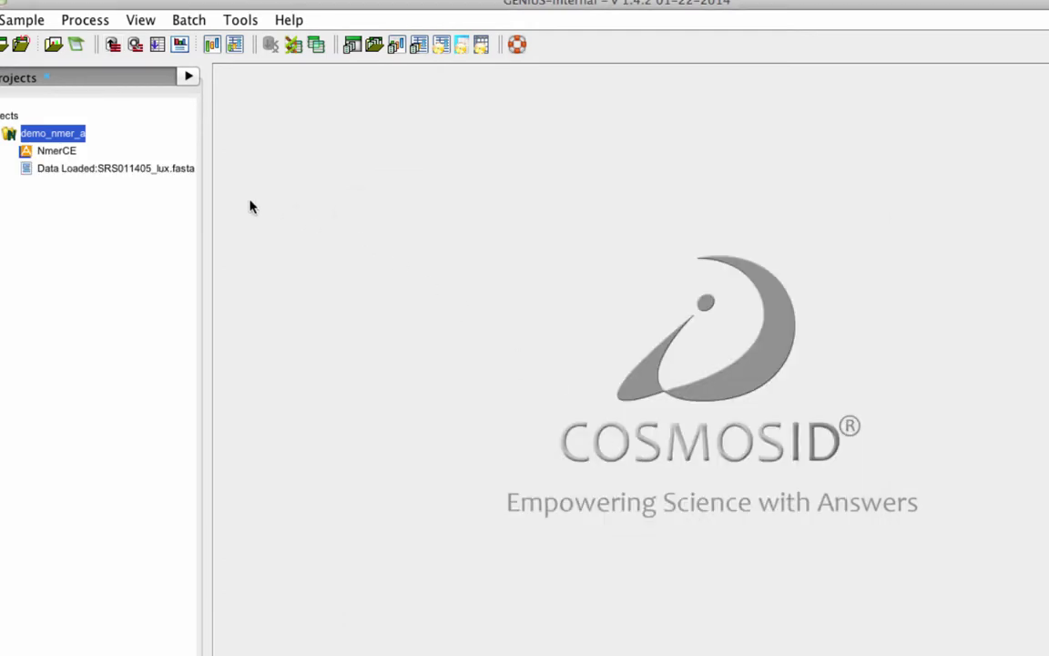
Analyse the FASTA sample as experiment demo_a with GeneBook-Bacterial Strains V1.1, opening the results
{"action": "left_click", "coordinate": [151, 171]}
{"action": "left_click", "coordinate": [135, 44]}
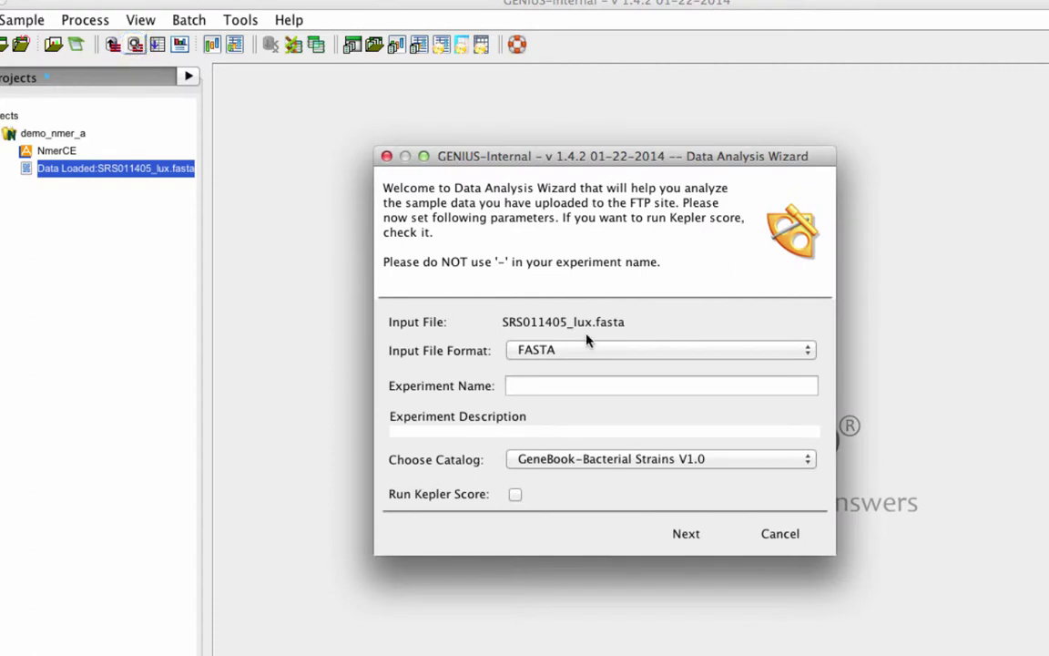
{"action": "left_click", "coordinate": [753, 353]}
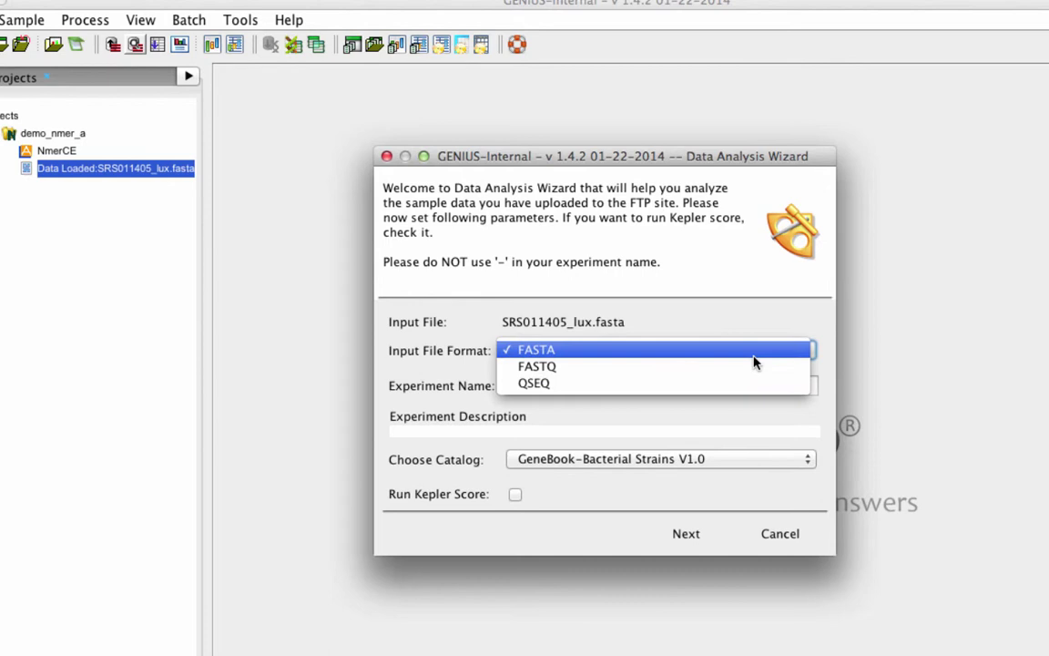
{"action": "left_click", "coordinate": [753, 356]}
{"action": "left_click", "coordinate": [612, 385]}
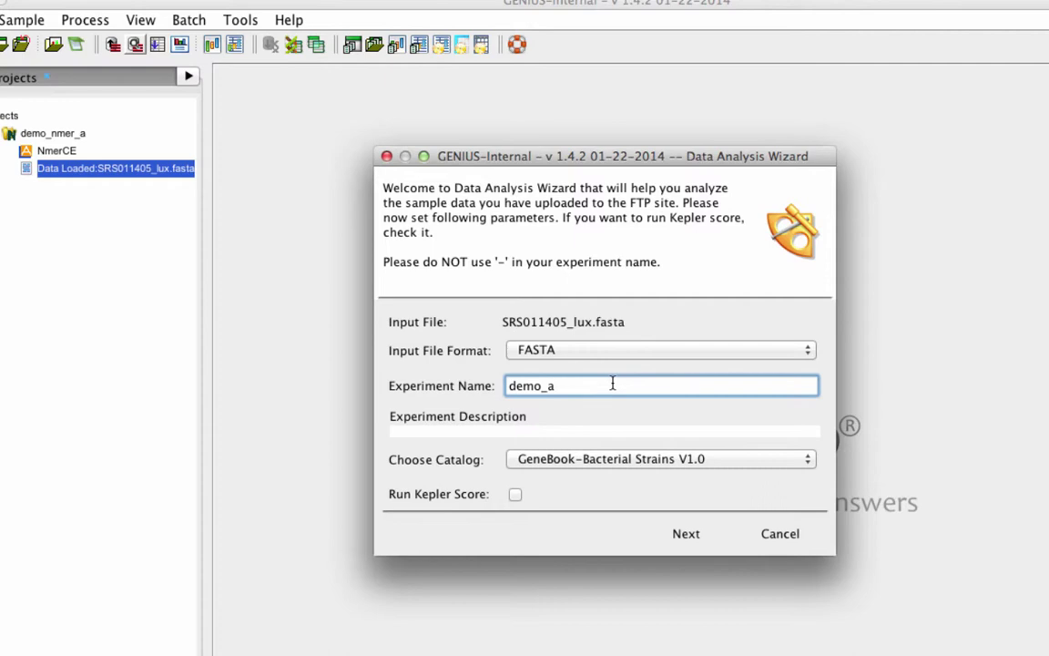
{"action": "type", "text": "demo_a"}
{"action": "left_click", "coordinate": [706, 460]}
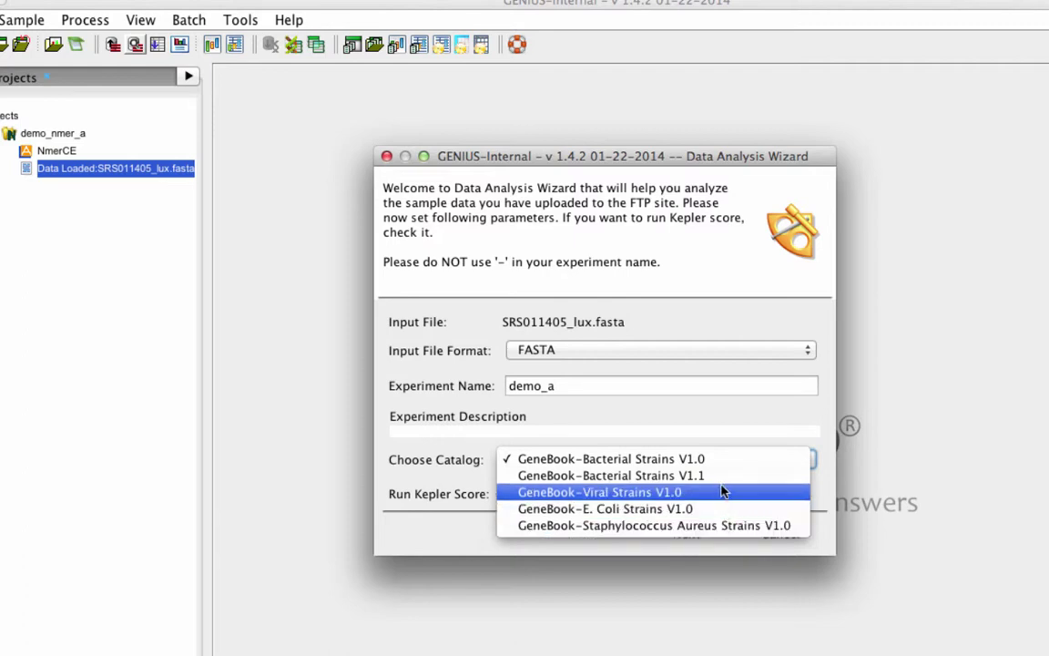
{"action": "left_click", "coordinate": [722, 486]}
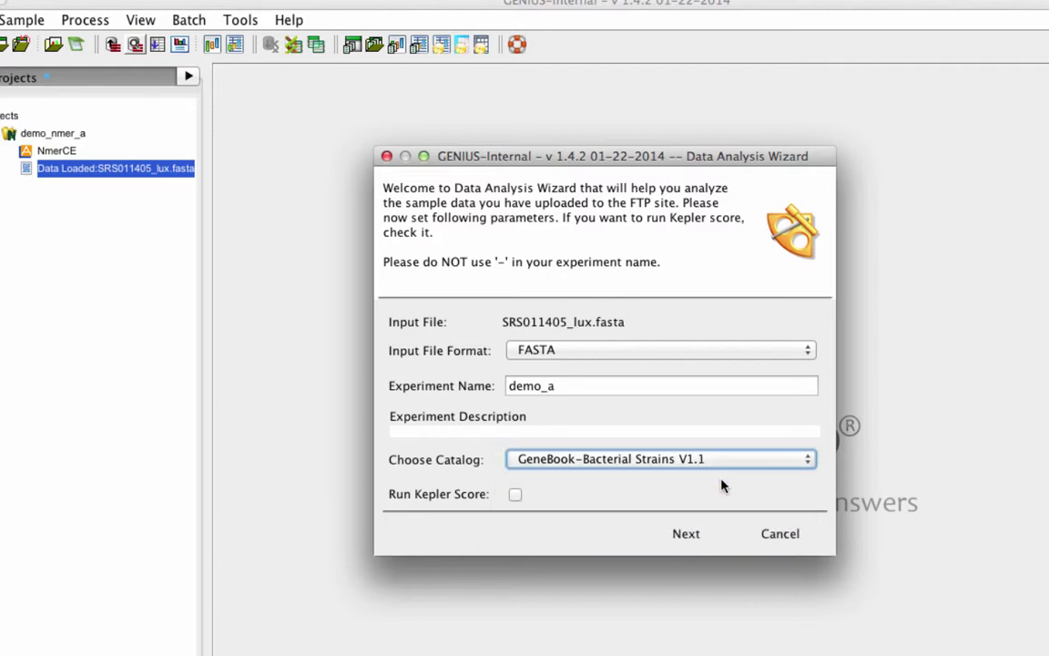
{"action": "left_click", "coordinate": [717, 535]}
{"action": "left_click", "coordinate": [634, 360]}
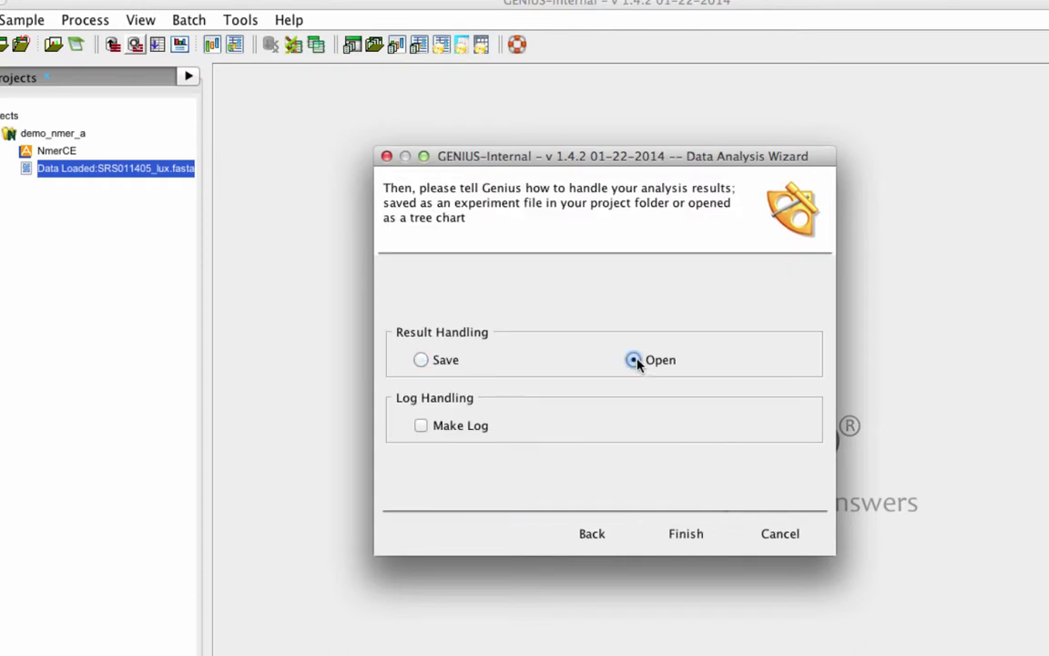
{"action": "left_click", "coordinate": [683, 534]}
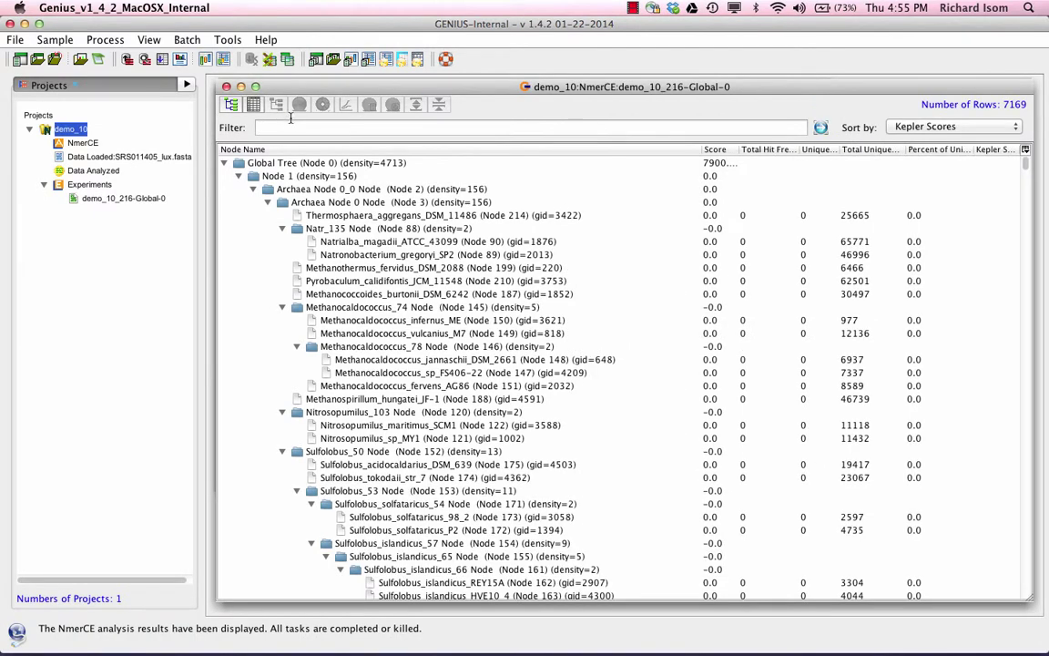
Filter the node tree with 1 and switch to the 74-row weighted-score strain table
{"action": "left_click", "coordinate": [280, 126]}
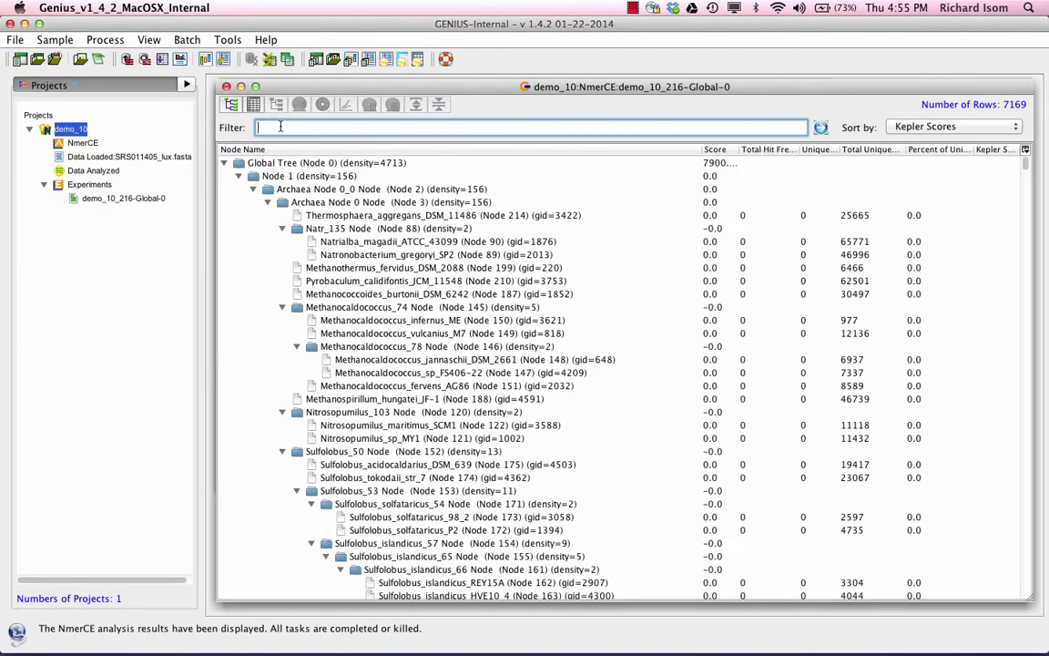
{"action": "key", "text": "Return"}
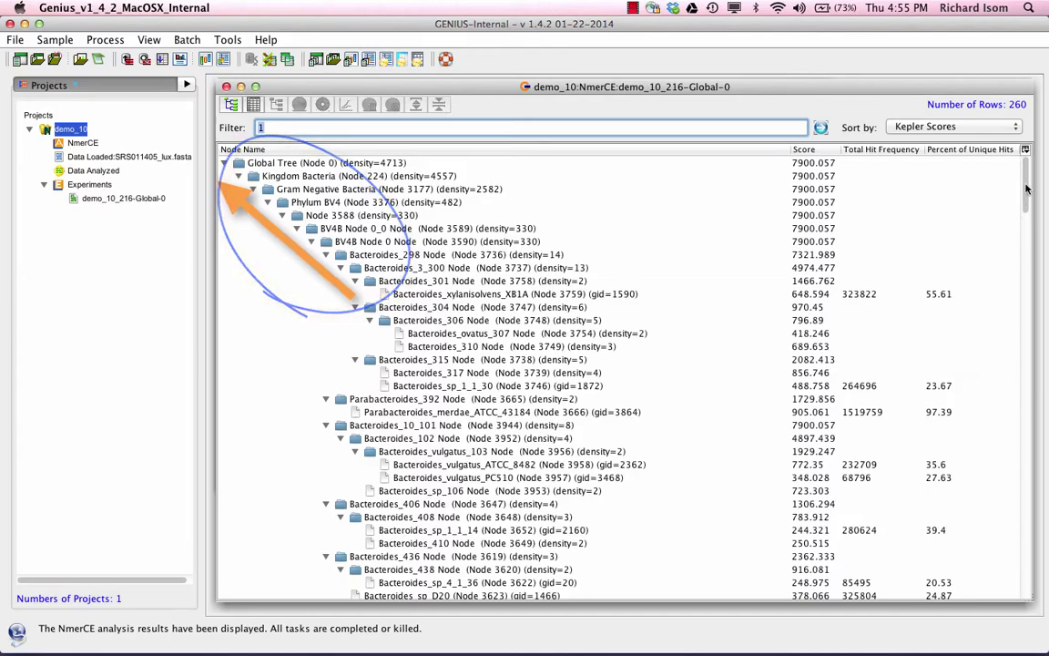
{"action": "scroll", "coordinate": [1024, 195], "scroll_direction": "down", "scroll_amount": 3}
{"action": "mouse_move", "coordinate": [1026, 193]}
{"action": "left_mouse_down"}
{"action": "mouse_move", "coordinate": [1035, 305]}
{"action": "mouse_move", "coordinate": [1026, 291]}
{"action": "mouse_move", "coordinate": [673, 158]}
{"action": "left_mouse_up"}
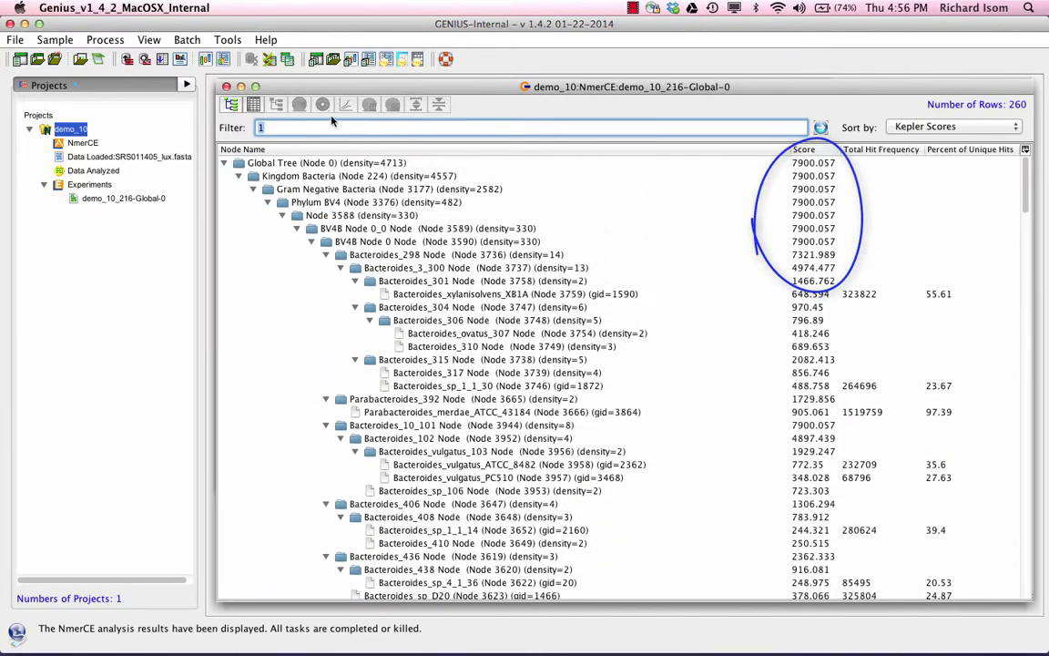
{"action": "left_click", "coordinate": [254, 104]}
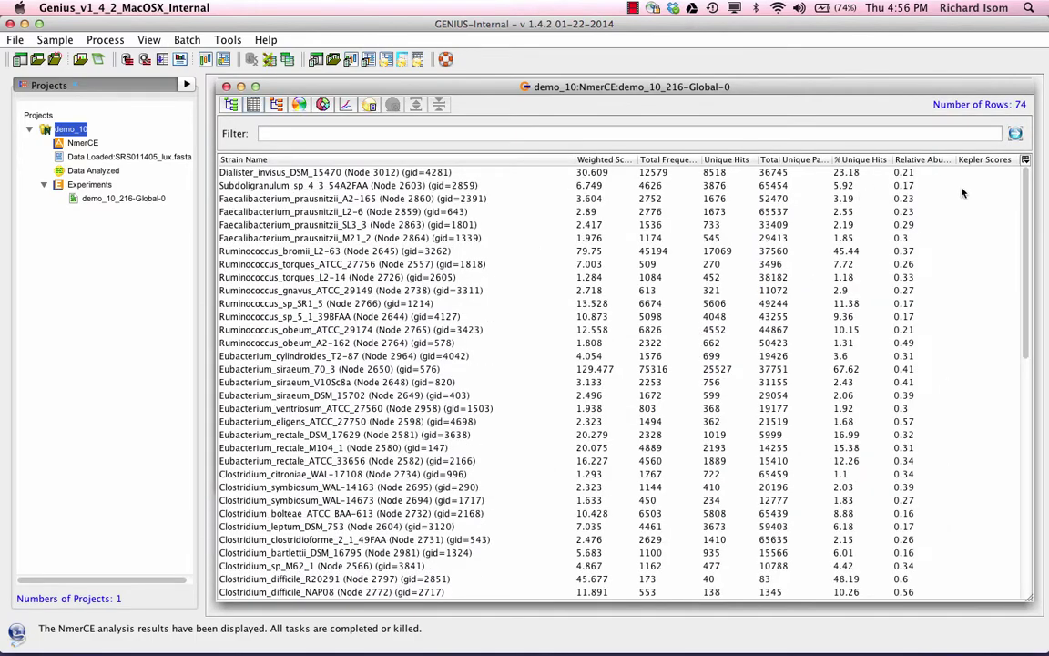
Display the Global-0 strain results as a Krona taxonomy sunburst chart
{"action": "left_click_drag", "start_coordinate": [1032, 187], "coordinate": [1016, 442]}
{"action": "scroll", "coordinate": [1016, 443], "scroll_direction": "up", "scroll_amount": 10}
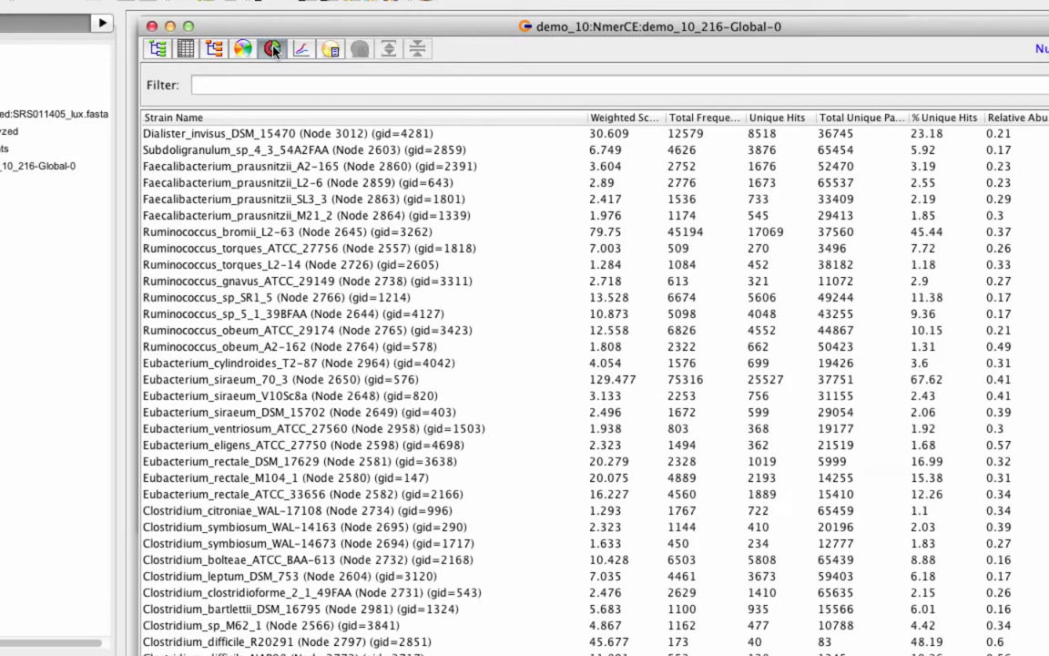
{"action": "left_click", "coordinate": [274, 50]}
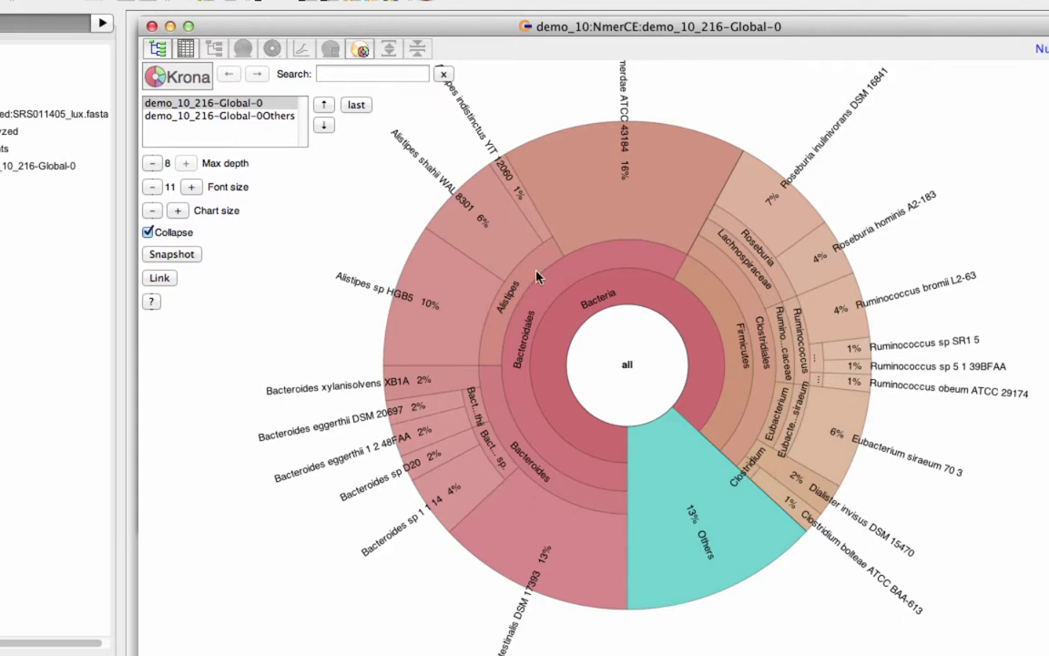
Zoom the Krona chart into Bacteroidales and Bacteroides, view the Others dataset, then zoom back out
{"action": "left_click", "coordinate": [601, 291]}
{"action": "left_click", "coordinate": [602, 293]}
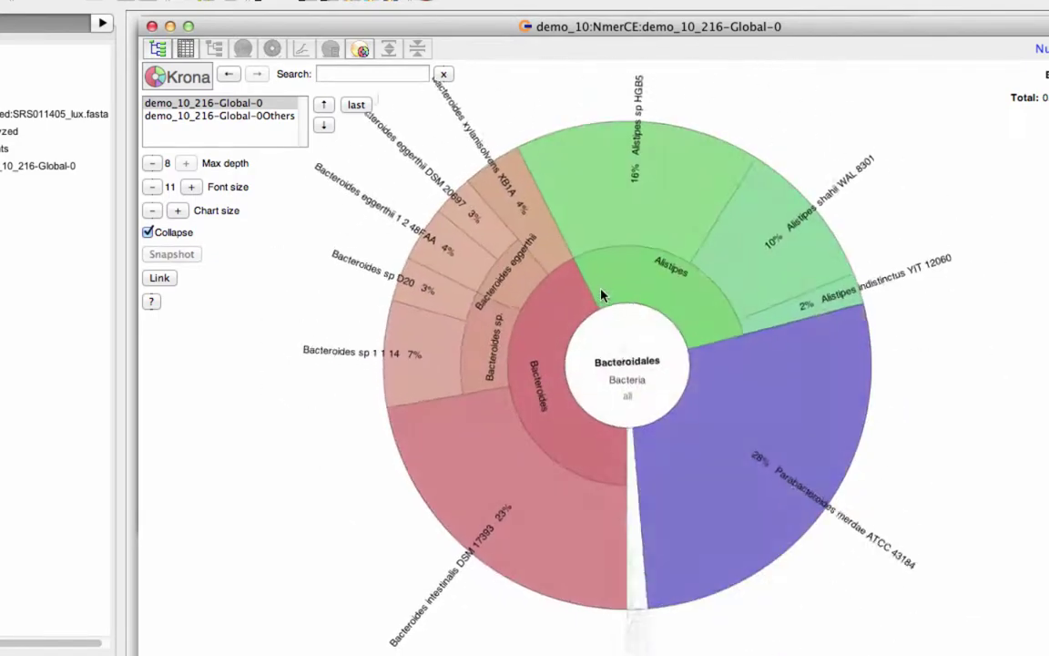
{"action": "left_click", "coordinate": [493, 335]}
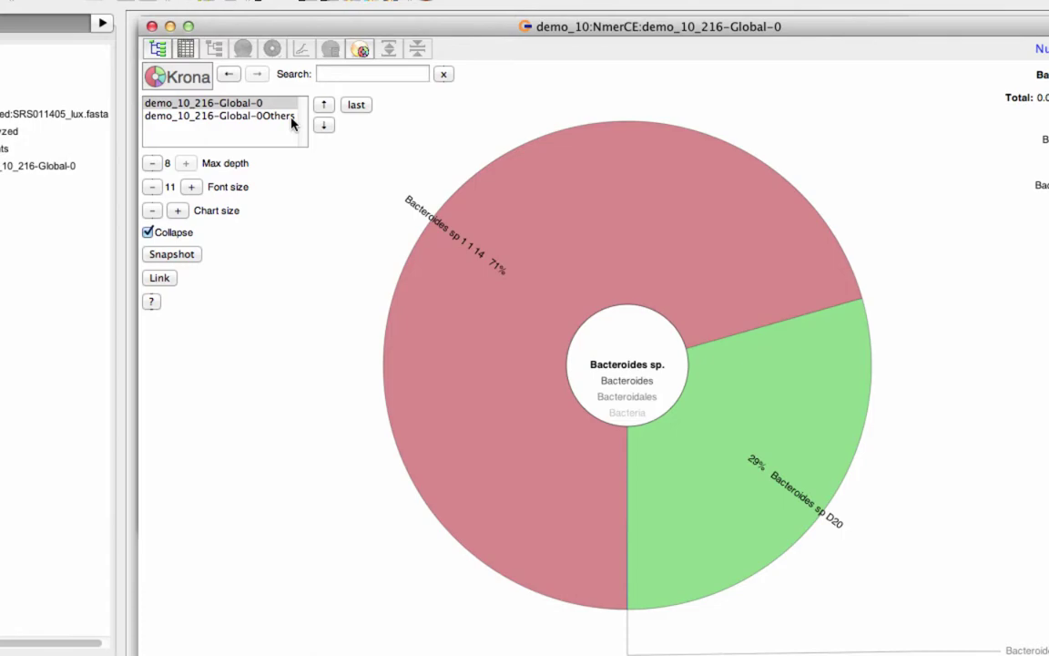
{"action": "left_click", "coordinate": [292, 123]}
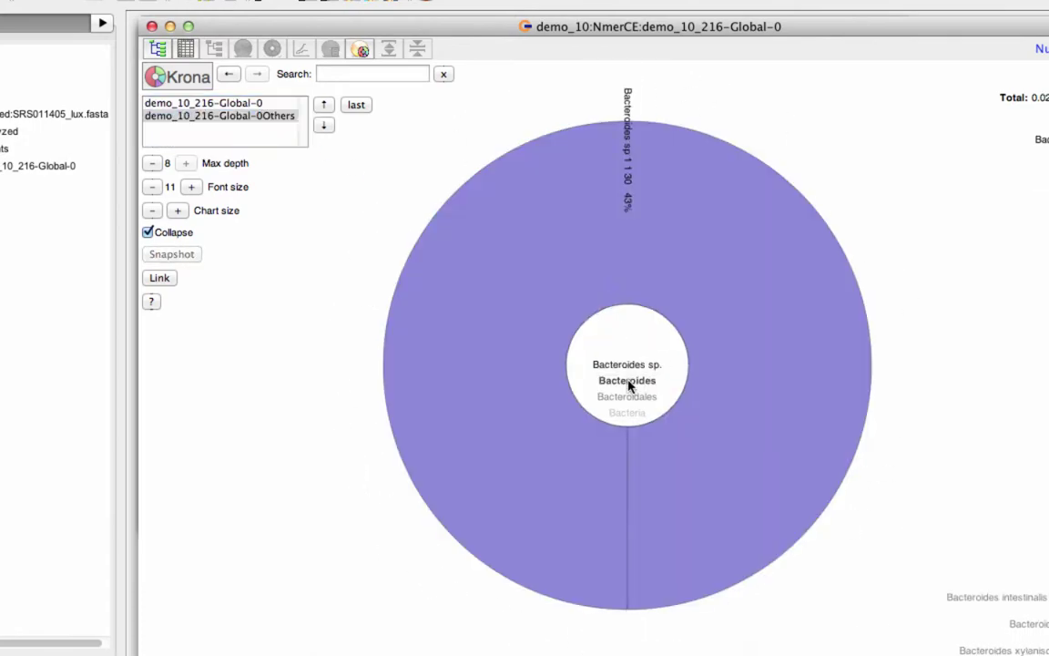
{"action": "left_click", "coordinate": [628, 380]}
{"action": "left_click", "coordinate": [629, 388]}
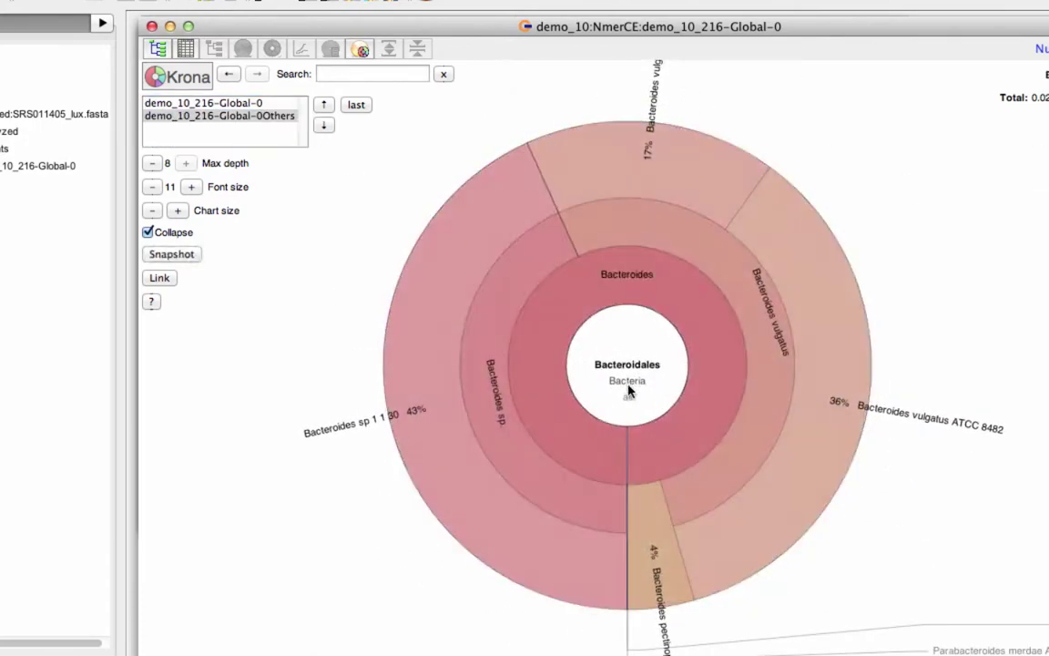
{"action": "left_click", "coordinate": [629, 386]}
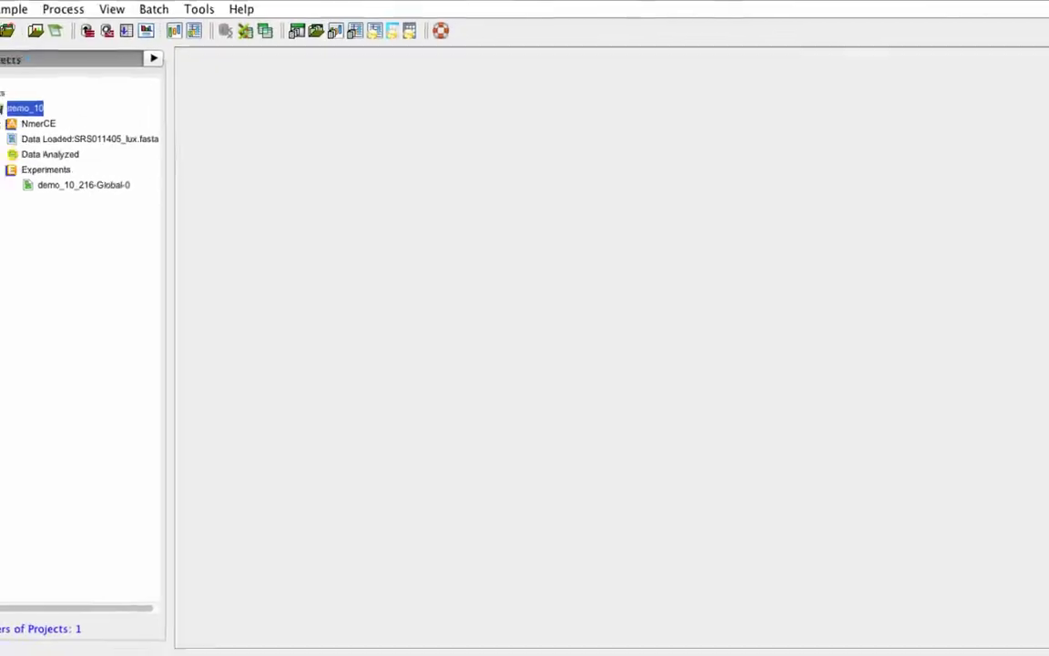
{"action": "left_click", "coordinate": [0, 9]}
Name the new 5VCE project demo_11, save it in the data folder, and finish
{"action": "left_click", "coordinate": [0, 27]}
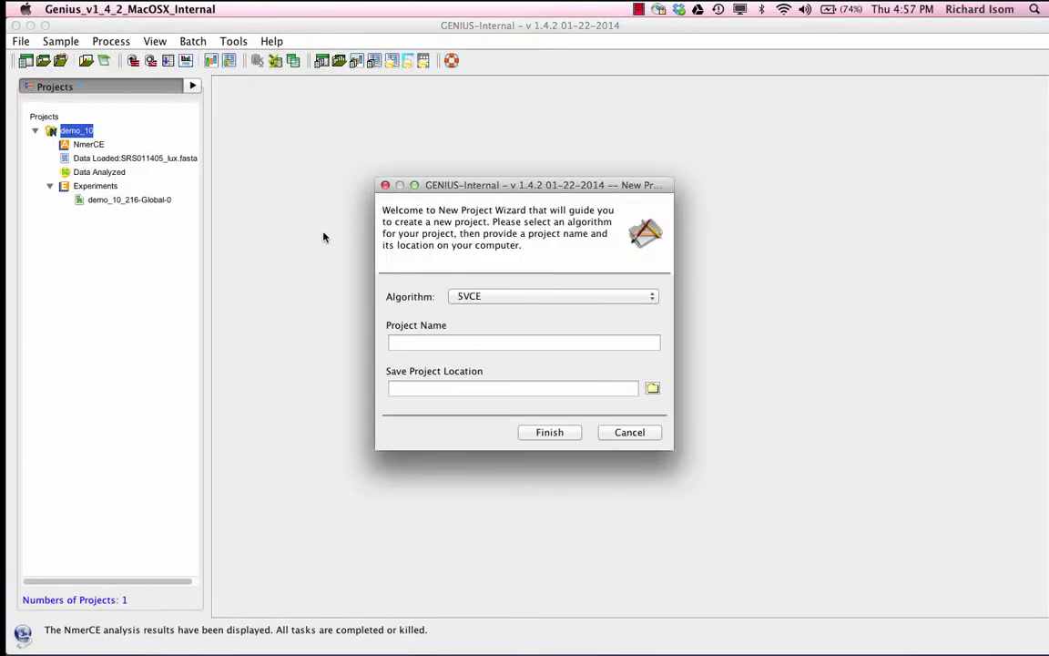
{"action": "left_click", "coordinate": [418, 342]}
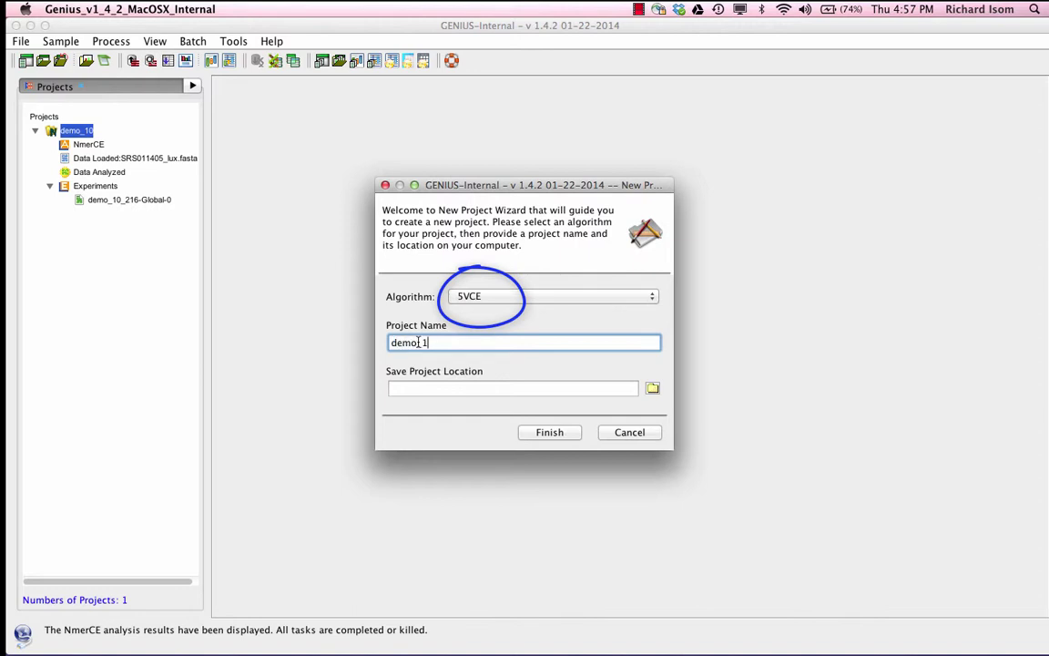
{"action": "left_click", "coordinate": [652, 388]}
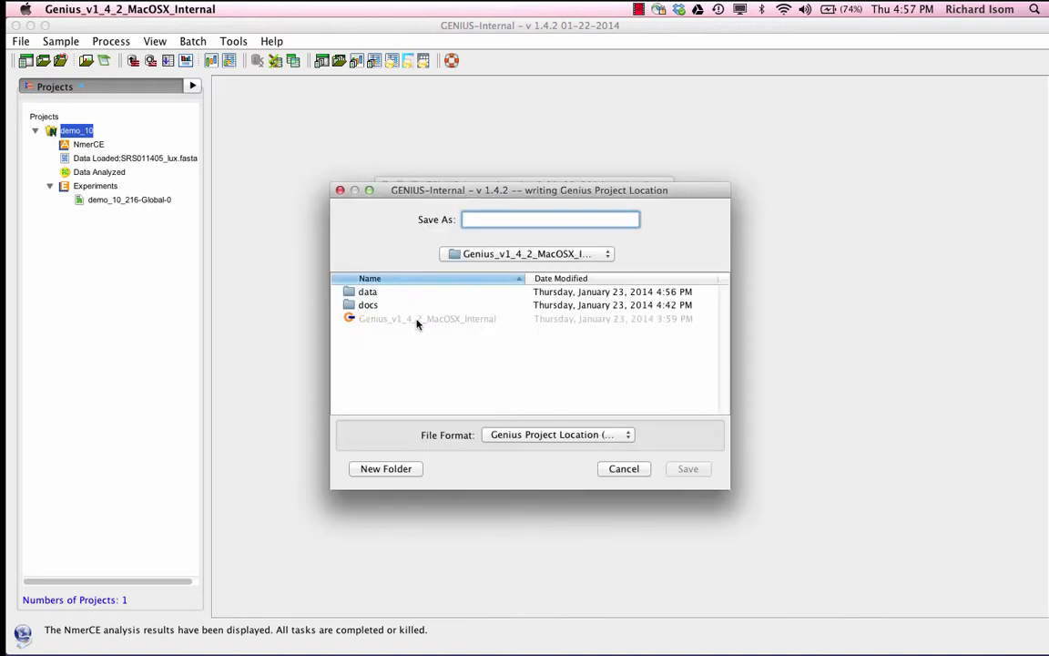
{"action": "left_click", "coordinate": [369, 292]}
{"action": "left_click", "coordinate": [685, 468]}
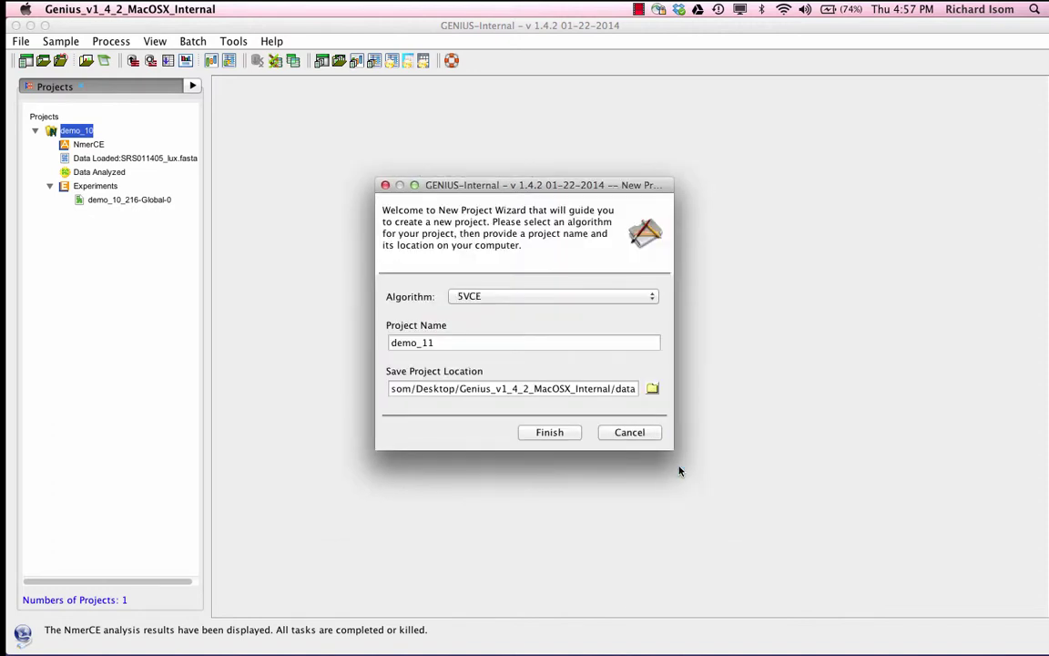
{"action": "left_click", "coordinate": [548, 433]}
Add experiment HMP_lux_5VCE with the update_fna catalog to demo_11's 5VCE item
{"action": "left_click", "coordinate": [36, 214]}
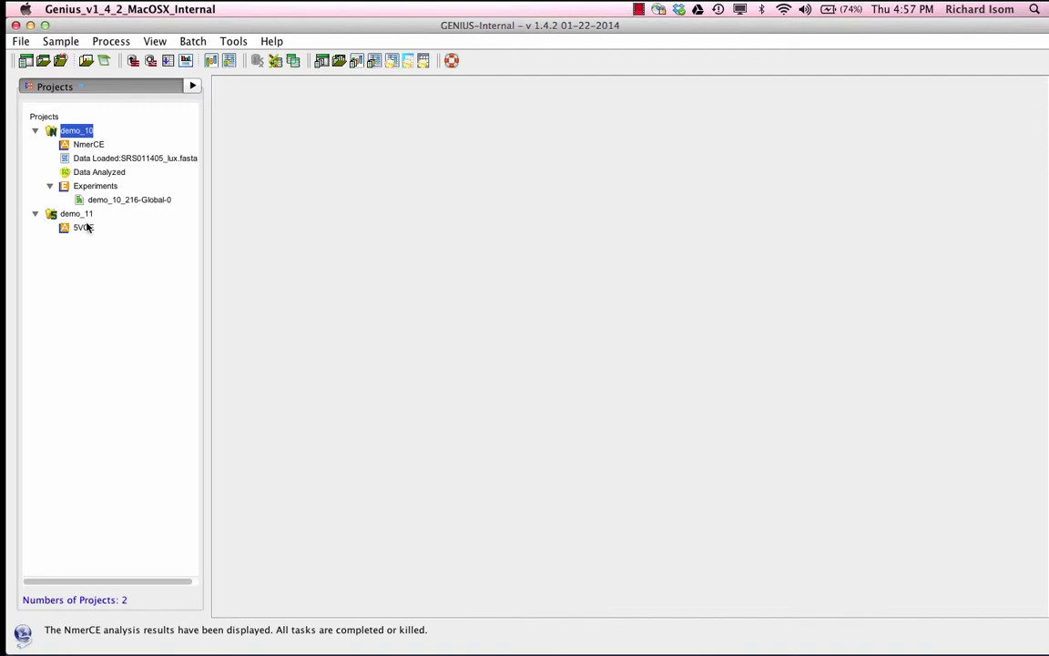
{"action": "left_click", "coordinate": [84, 229]}
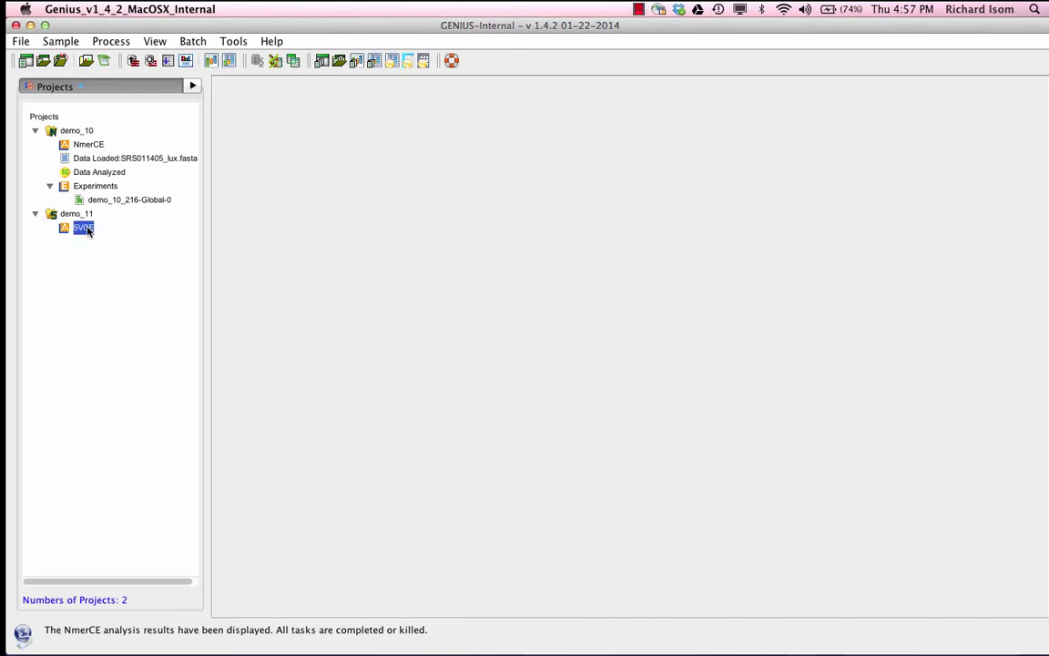
{"action": "right_click", "coordinate": [84, 229]}
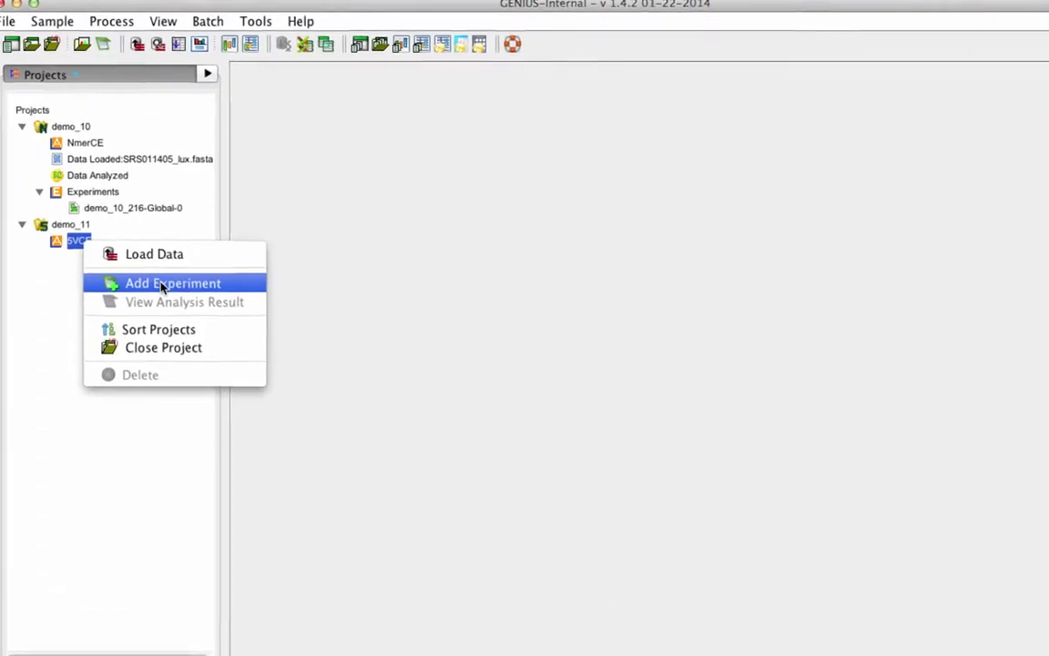
{"action": "left_click", "coordinate": [162, 286]}
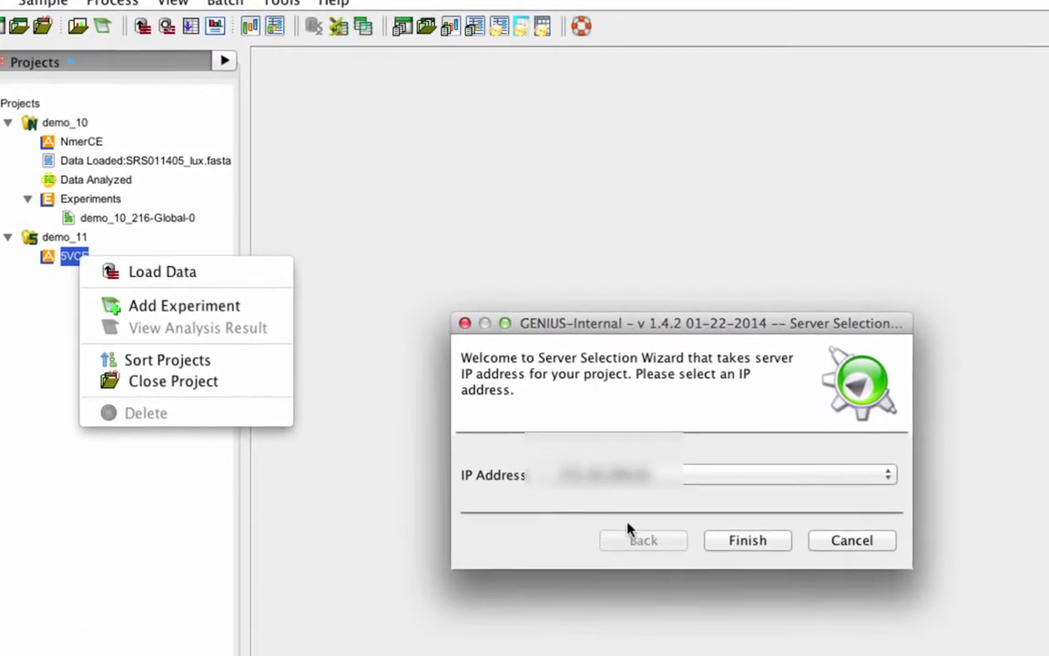
{"action": "left_click", "coordinate": [754, 550]}
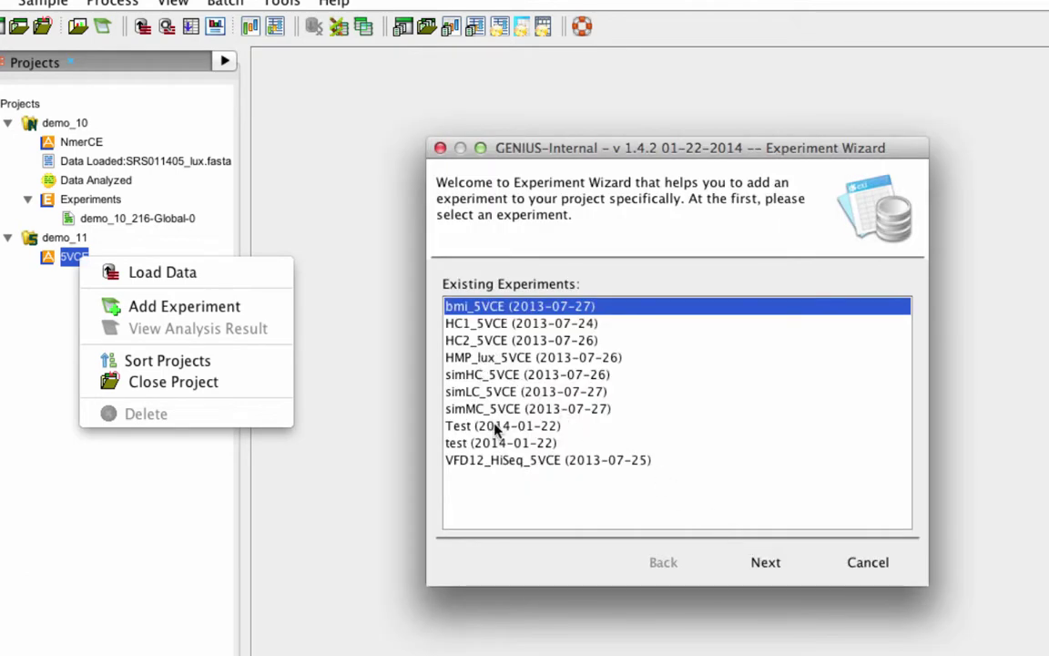
{"action": "left_click", "coordinate": [511, 357]}
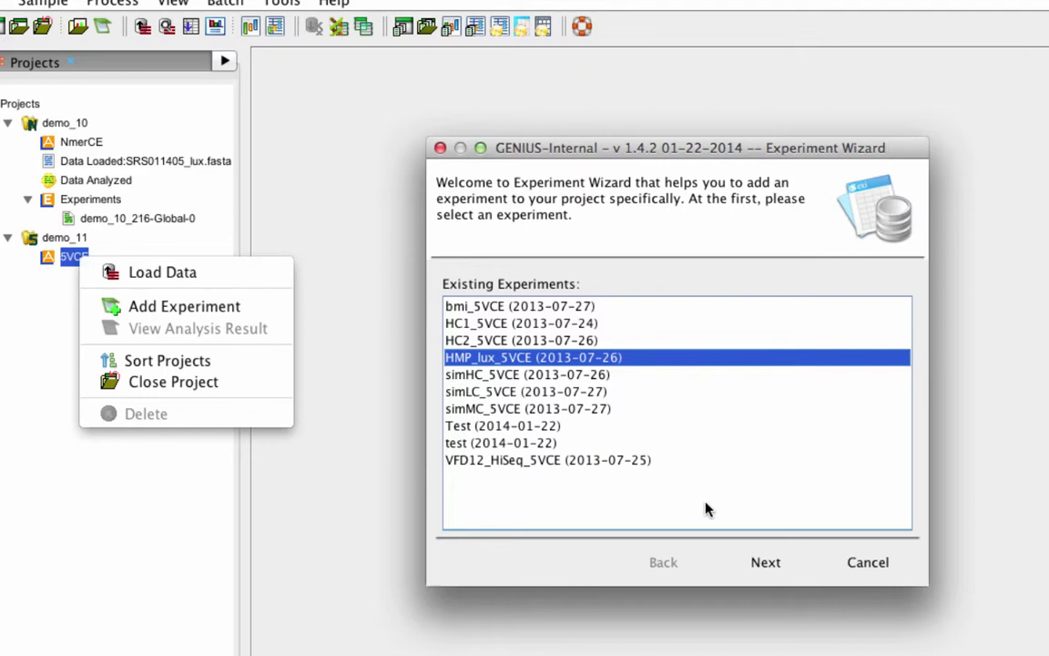
{"action": "left_click", "coordinate": [775, 565]}
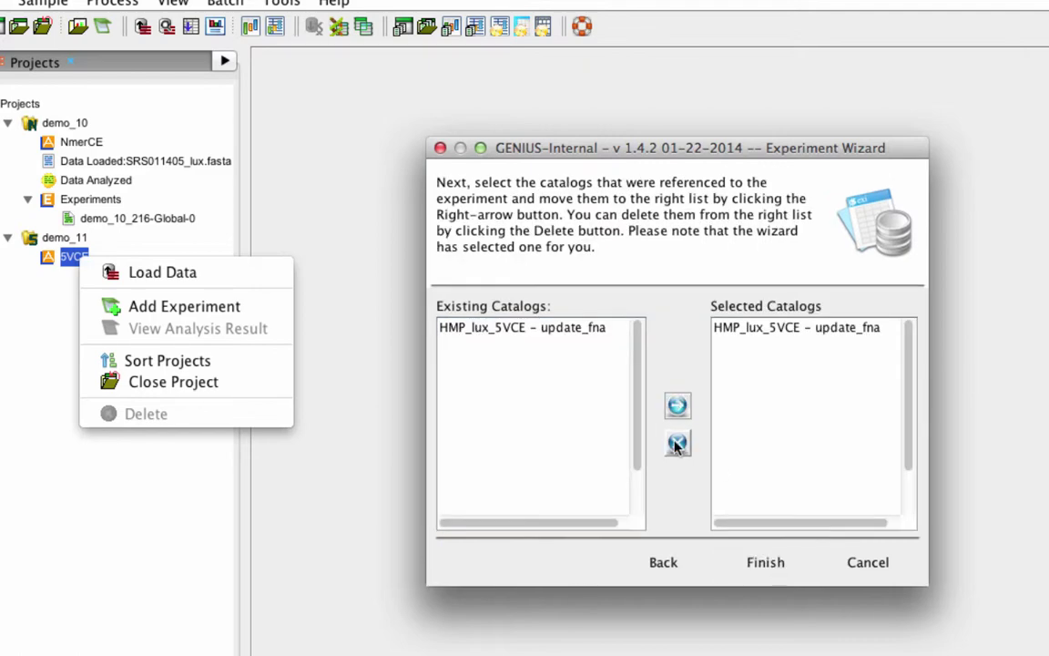
{"action": "left_click", "coordinate": [772, 565]}
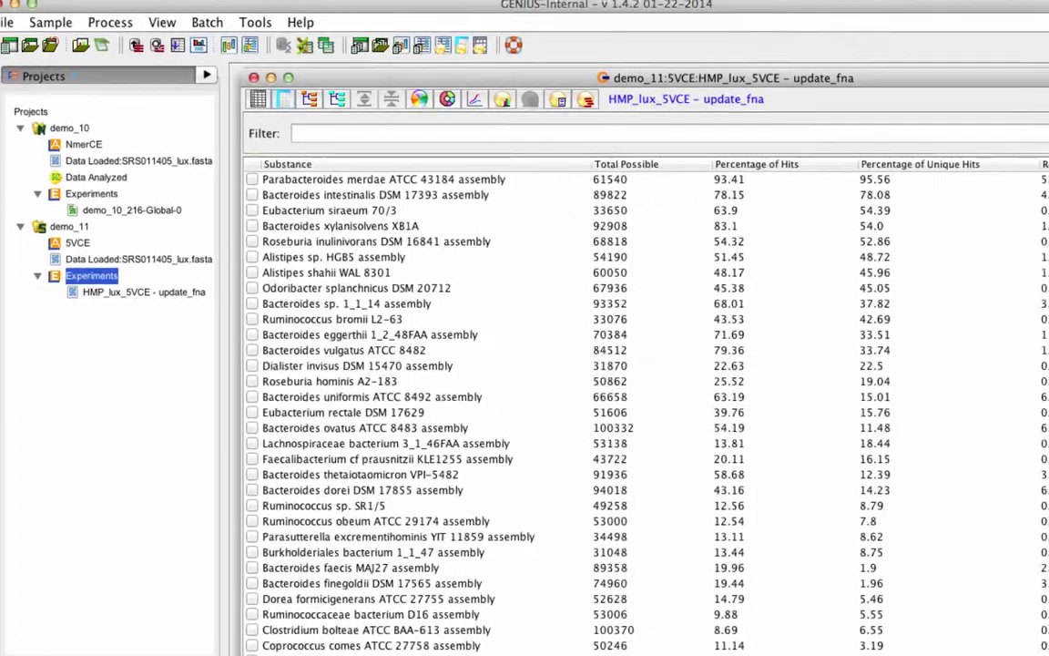
{"action": "scroll", "coordinate": [637, 382], "scroll_direction": "down", "scroll_amount": 5}
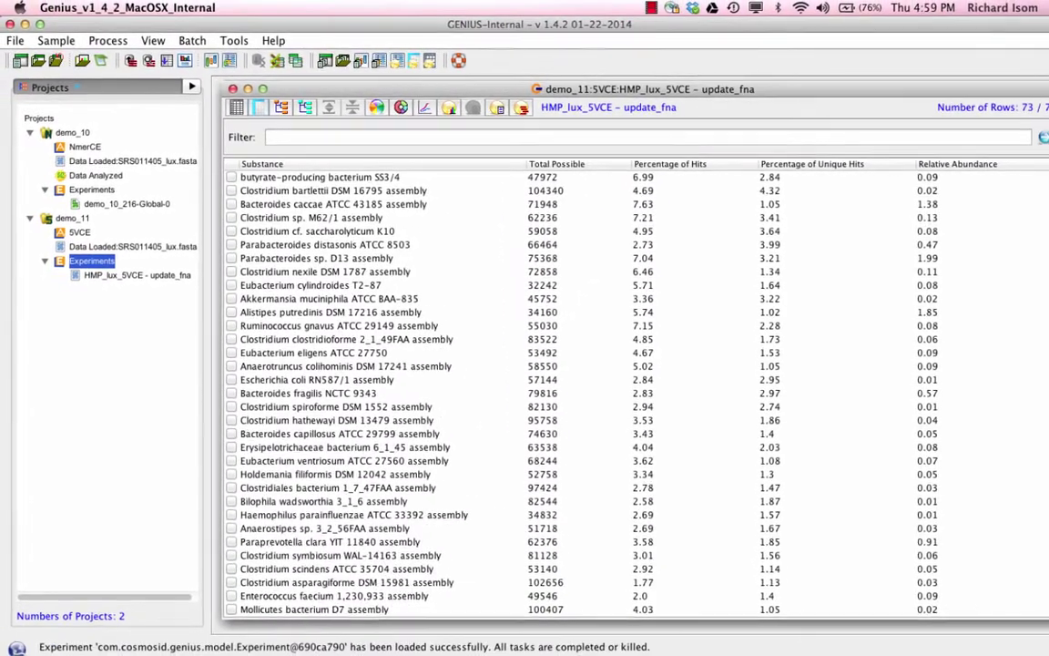
{"action": "scroll", "coordinate": [638, 383], "scroll_direction": "up", "scroll_amount": 5}
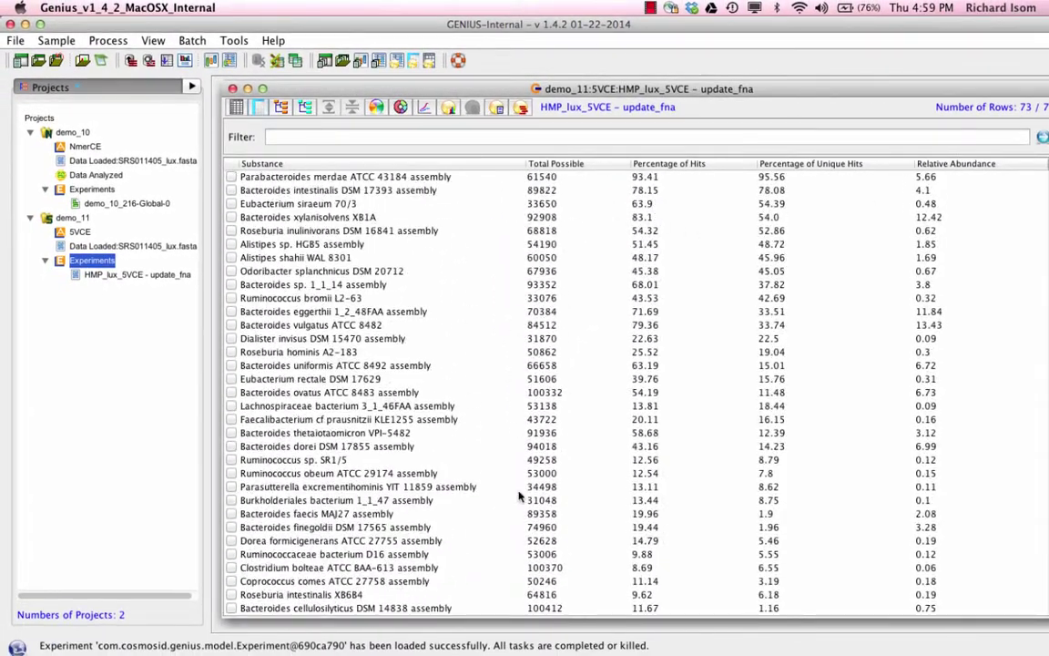
{"action": "scroll", "coordinate": [881, 191], "scroll_direction": "down", "scroll_amount": 12}
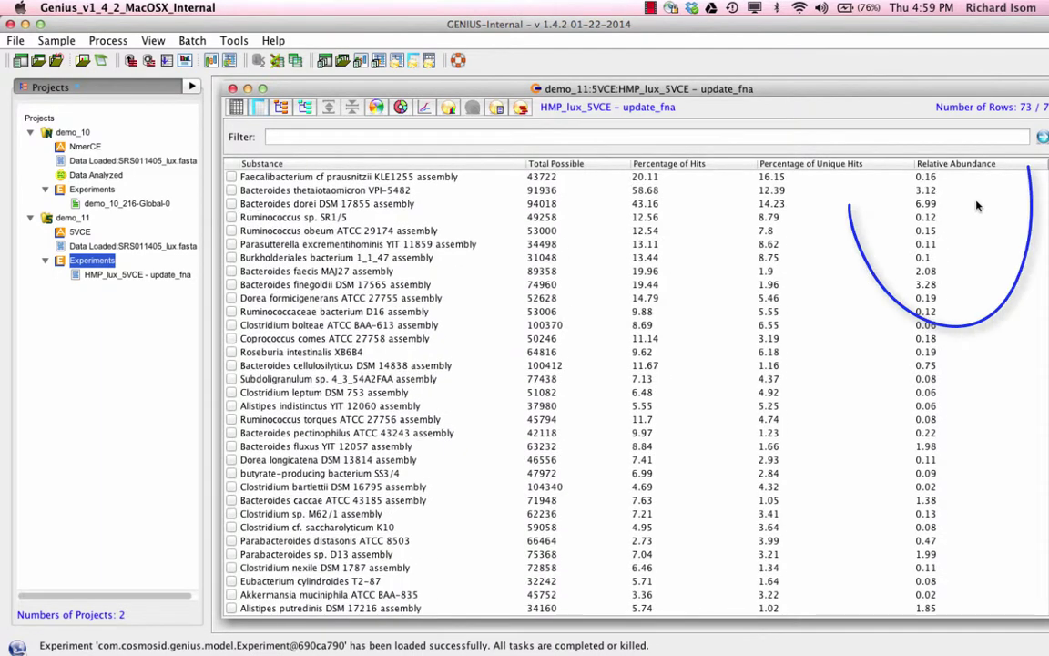
{"action": "scroll", "coordinate": [976, 206], "scroll_direction": "up", "scroll_amount": 12}
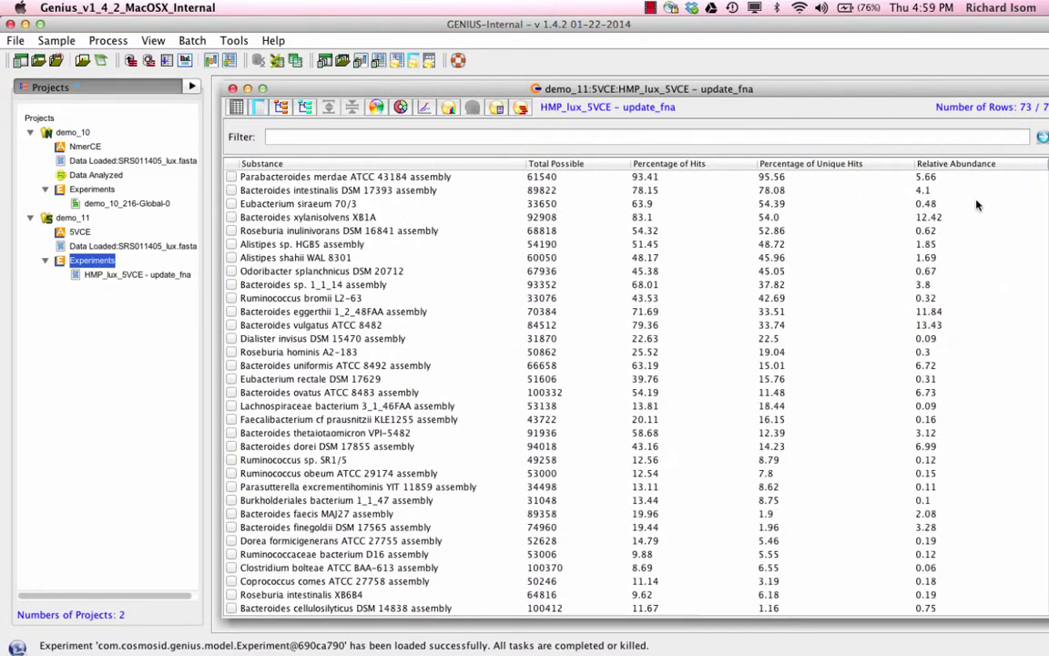
Run BioStat on HMP_lux_5VCE - update_fna with default parameters (word length 21, 500 words), opening results
{"action": "left_click", "coordinate": [232, 88]}
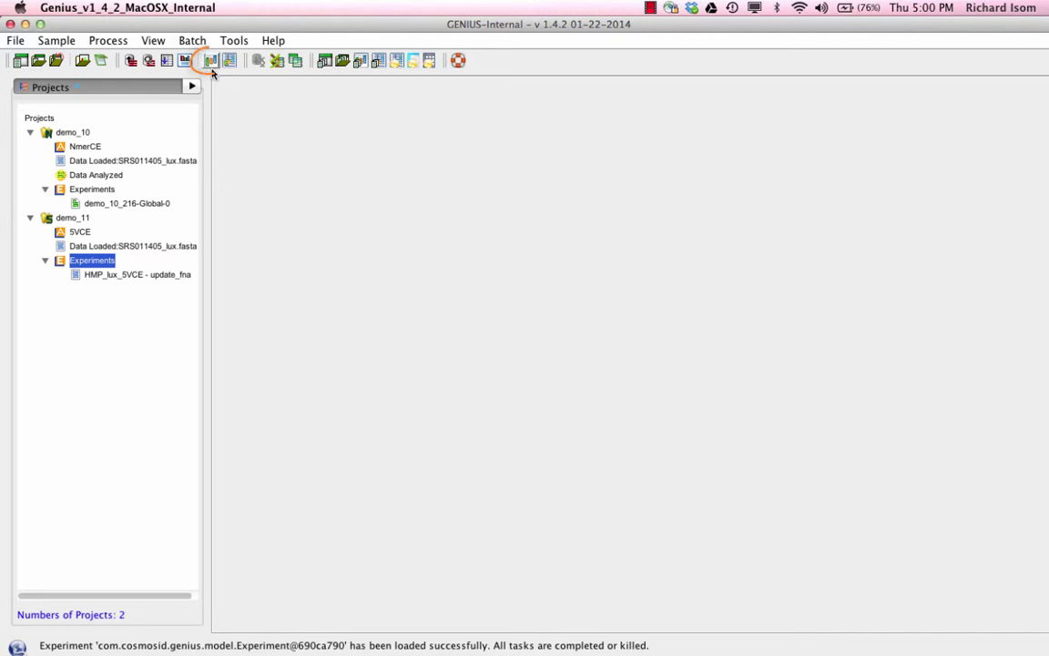
{"action": "left_click", "coordinate": [210, 61]}
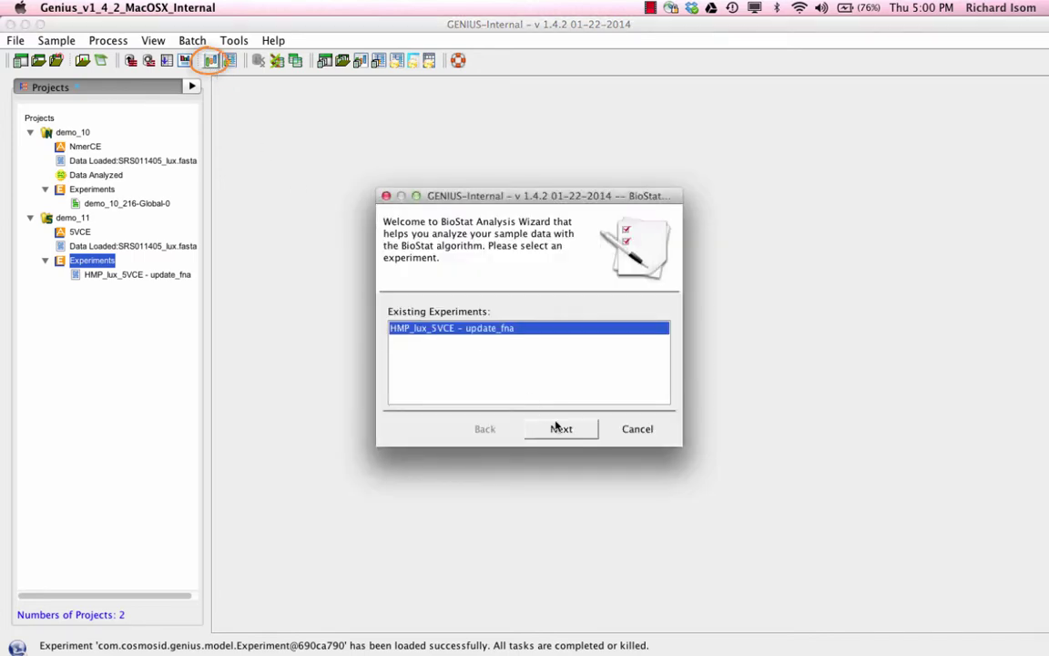
{"action": "left_click", "coordinate": [562, 429]}
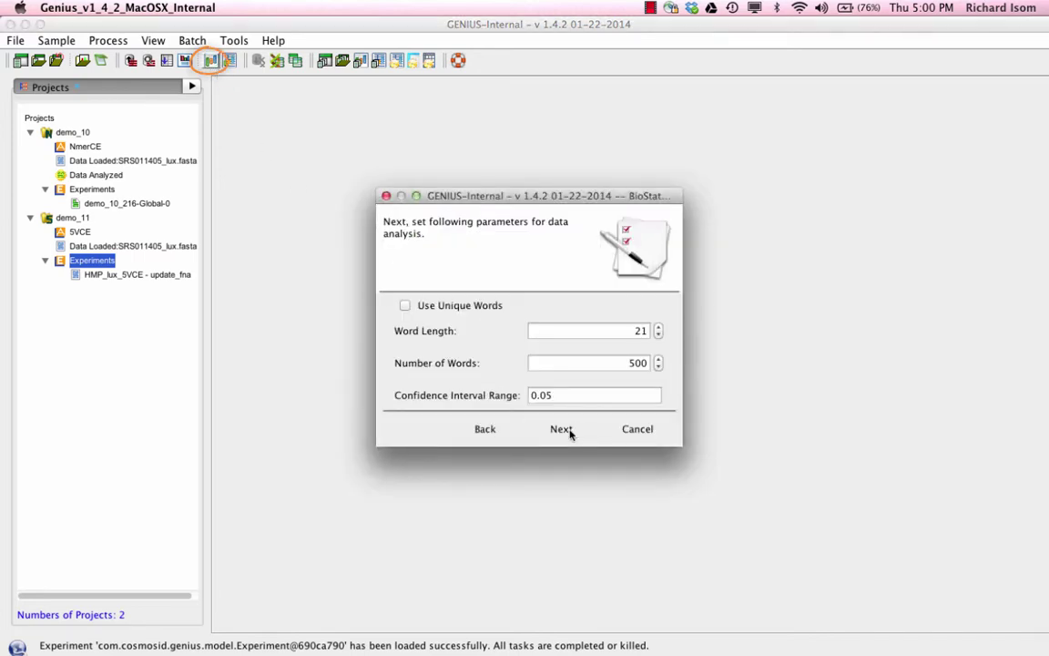
{"action": "left_click", "coordinate": [562, 429]}
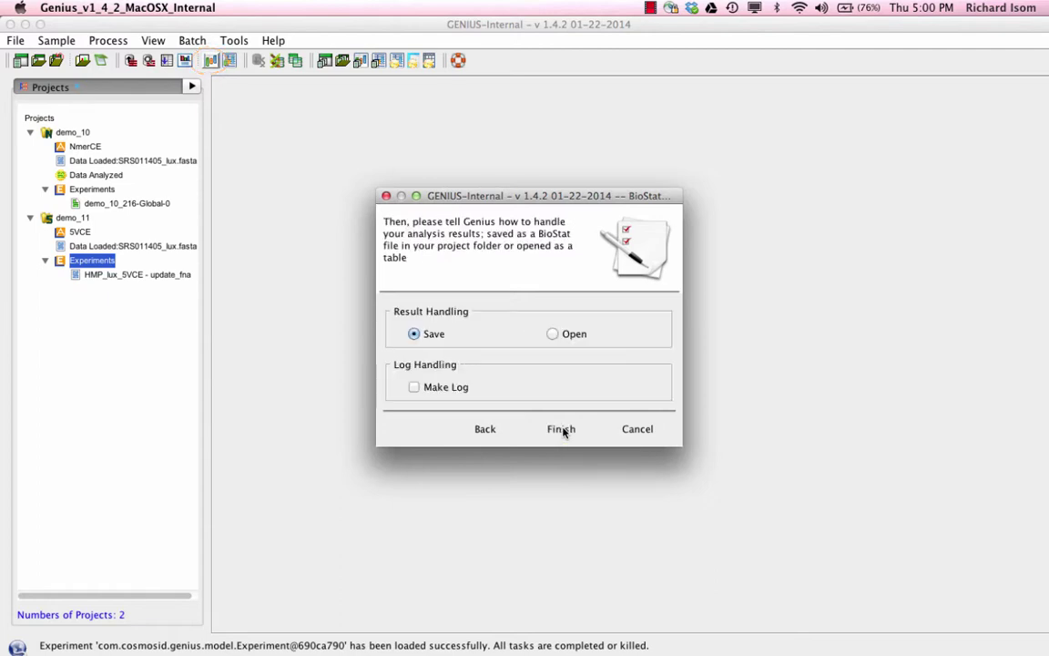
{"action": "left_click", "coordinate": [554, 335]}
{"action": "left_click", "coordinate": [561, 428]}
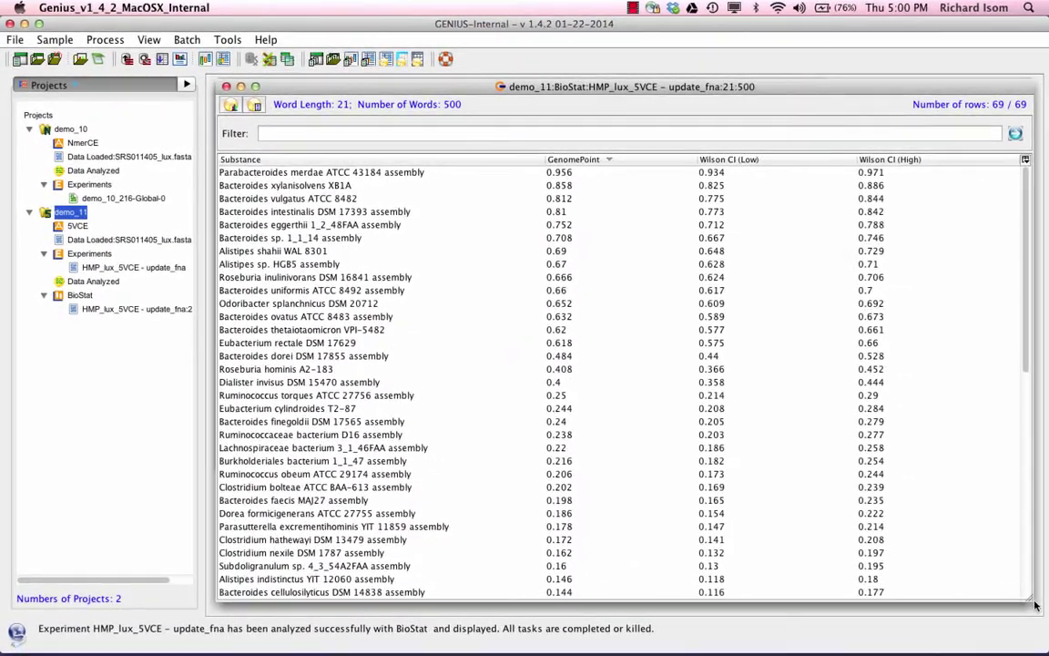
View the detailed BioStat report maximized with all rows selected, then close the report and processing log
{"action": "left_click", "coordinate": [223, 59]}
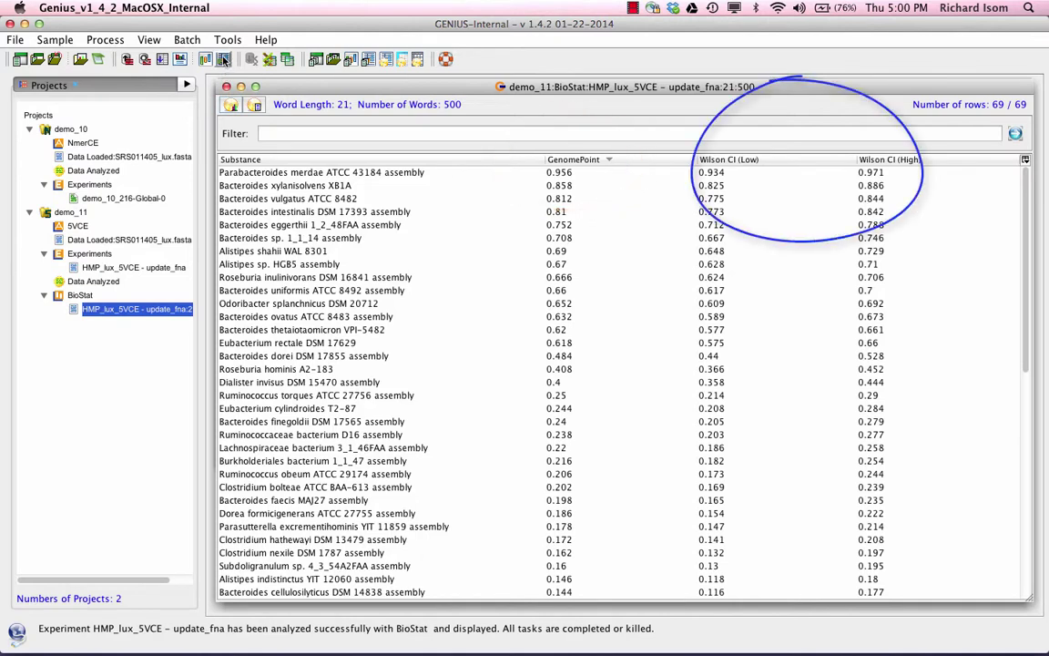
{"action": "left_click", "coordinate": [240, 88]}
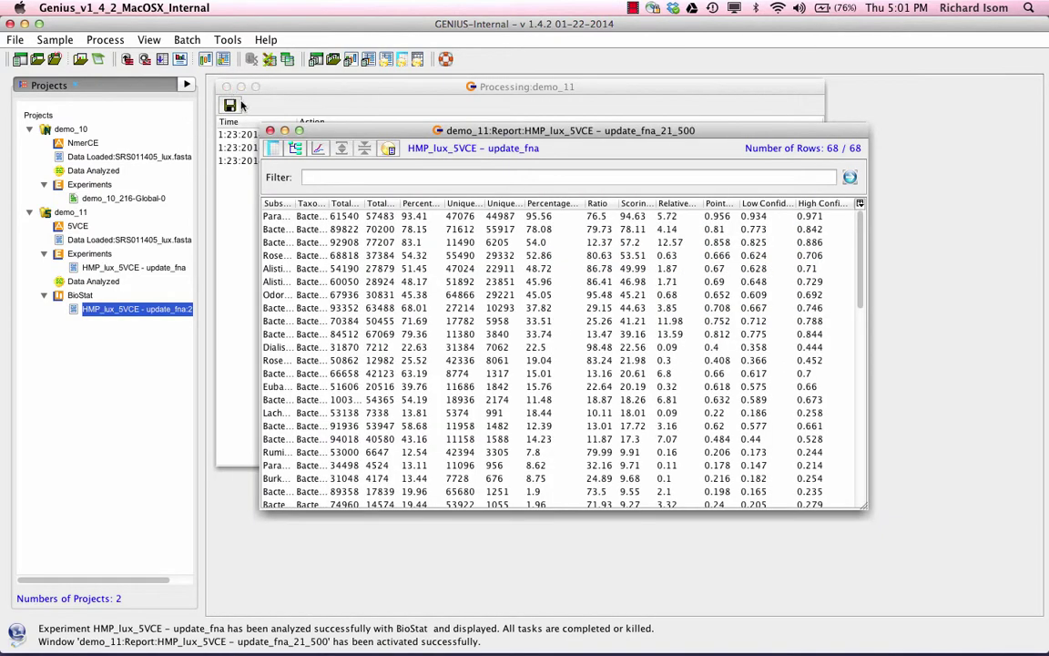
{"action": "left_click", "coordinate": [301, 131]}
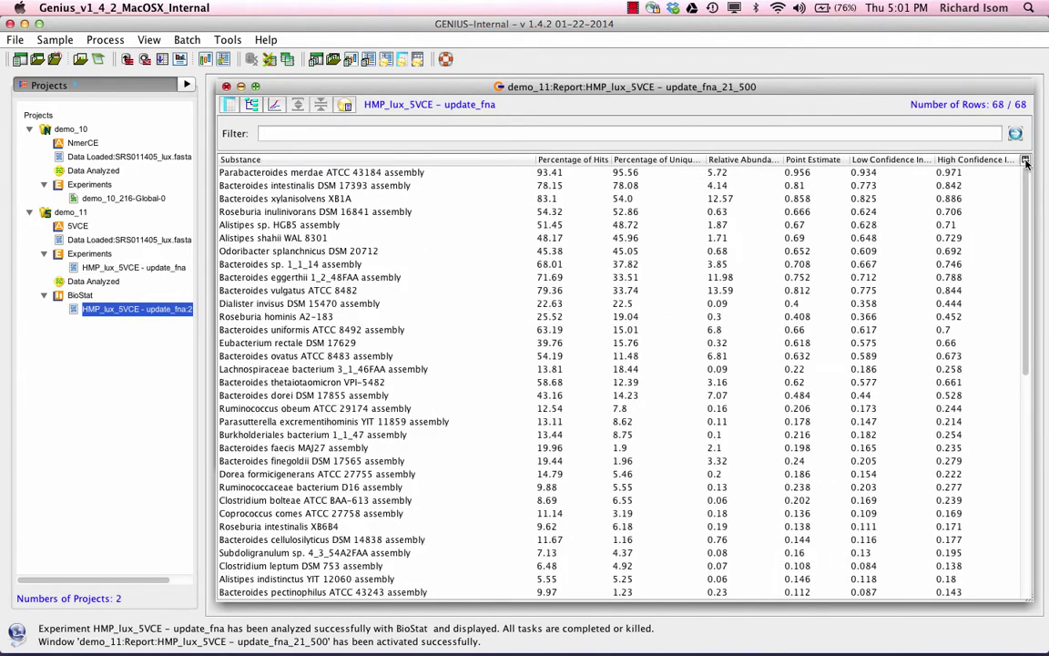
{"action": "left_click", "coordinate": [242, 173]}
{"action": "key", "text": "super+a"}
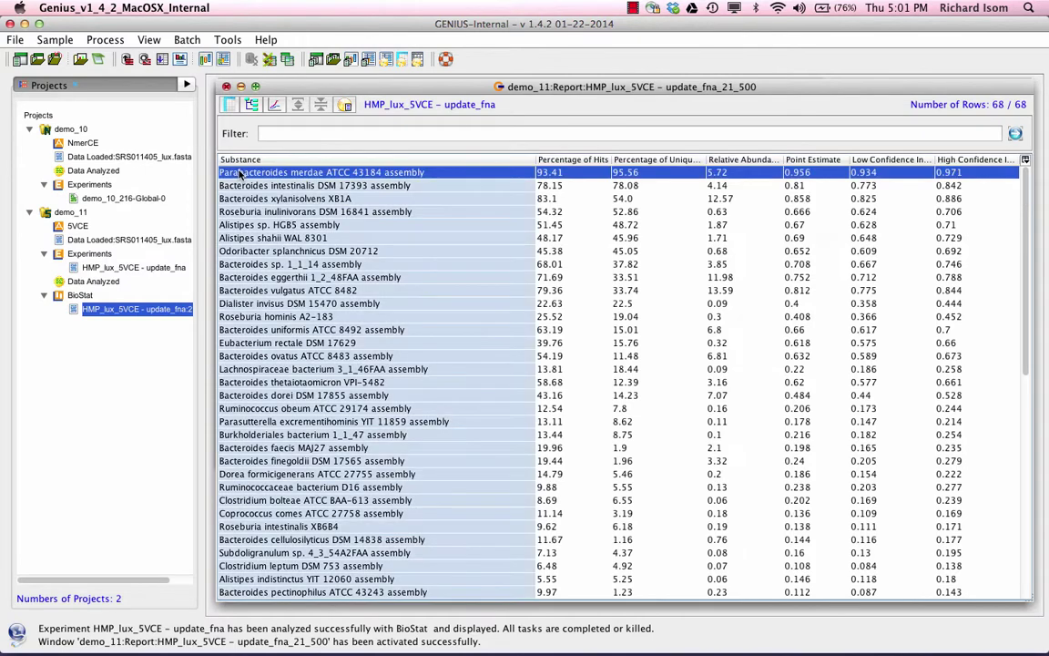
{"action": "left_click", "coordinate": [226, 87]}
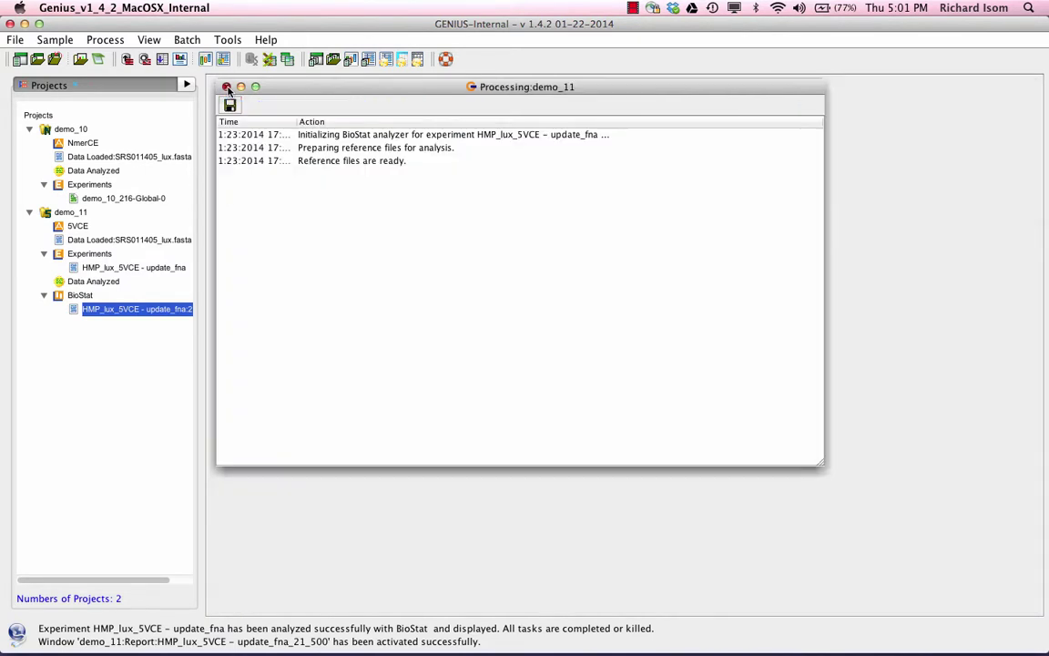
{"action": "left_click", "coordinate": [226, 86]}
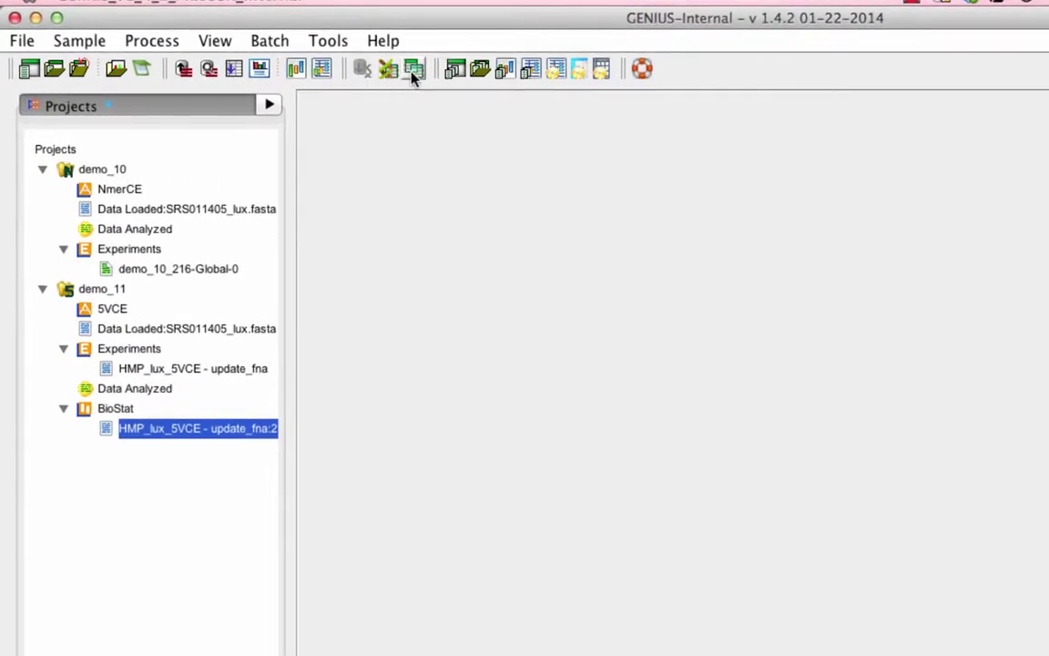
Combine the 5VCE and NmerCE GeneBook-Bacterial Strains results for SRS011405_lux.fasta and open the merged table
{"action": "left_click", "coordinate": [415, 70]}
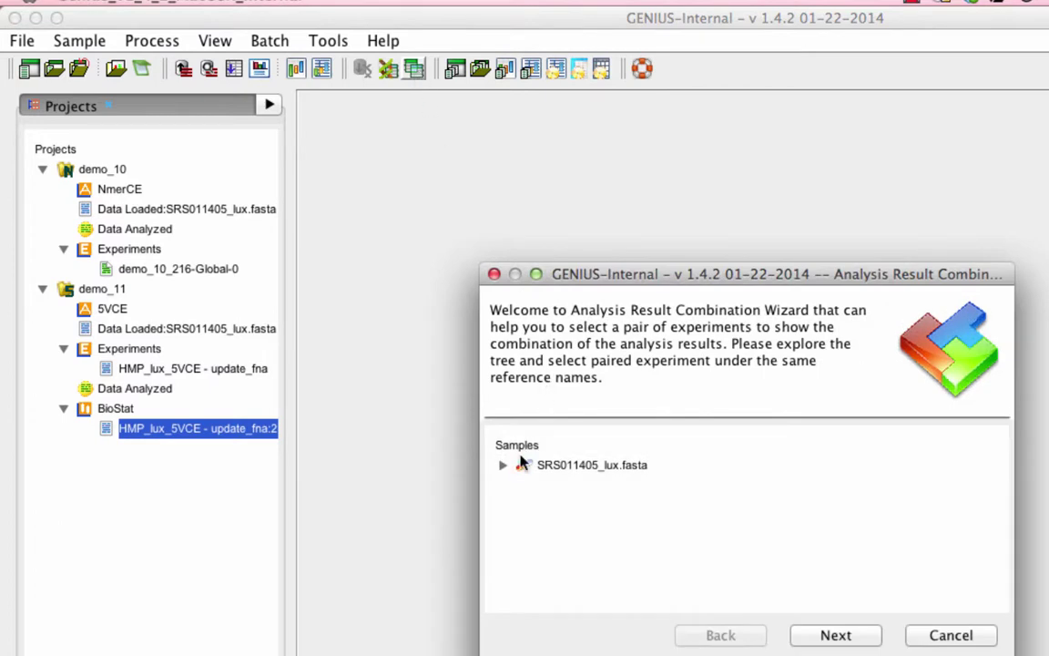
{"action": "left_click", "coordinate": [502, 467]}
{"action": "left_click", "coordinate": [524, 485]}
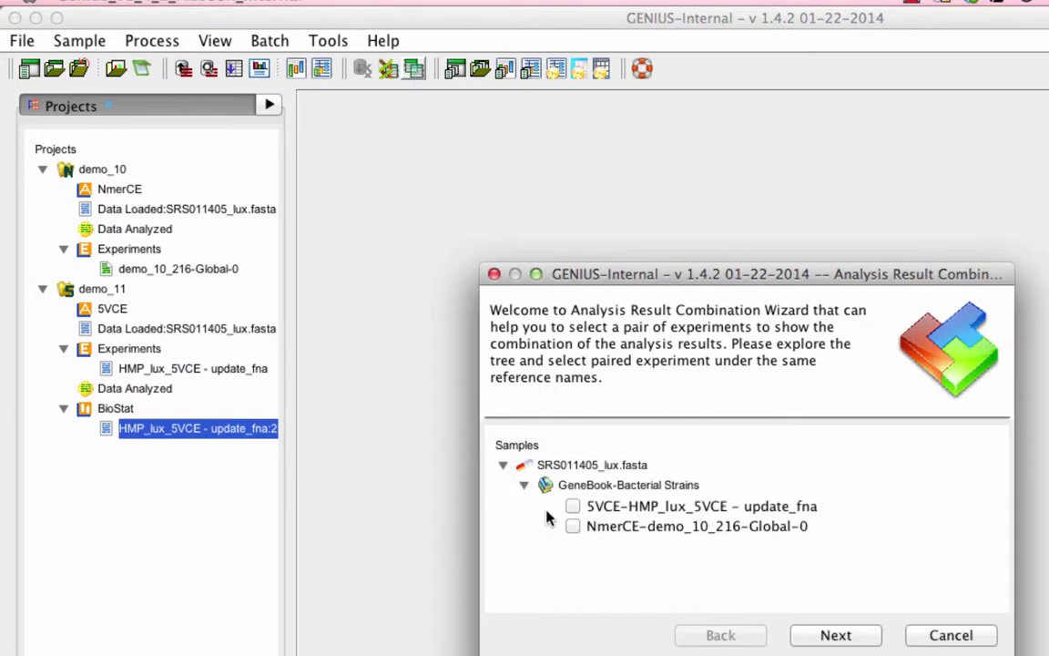
{"action": "left_click", "coordinate": [573, 507]}
{"action": "left_click", "coordinate": [573, 527]}
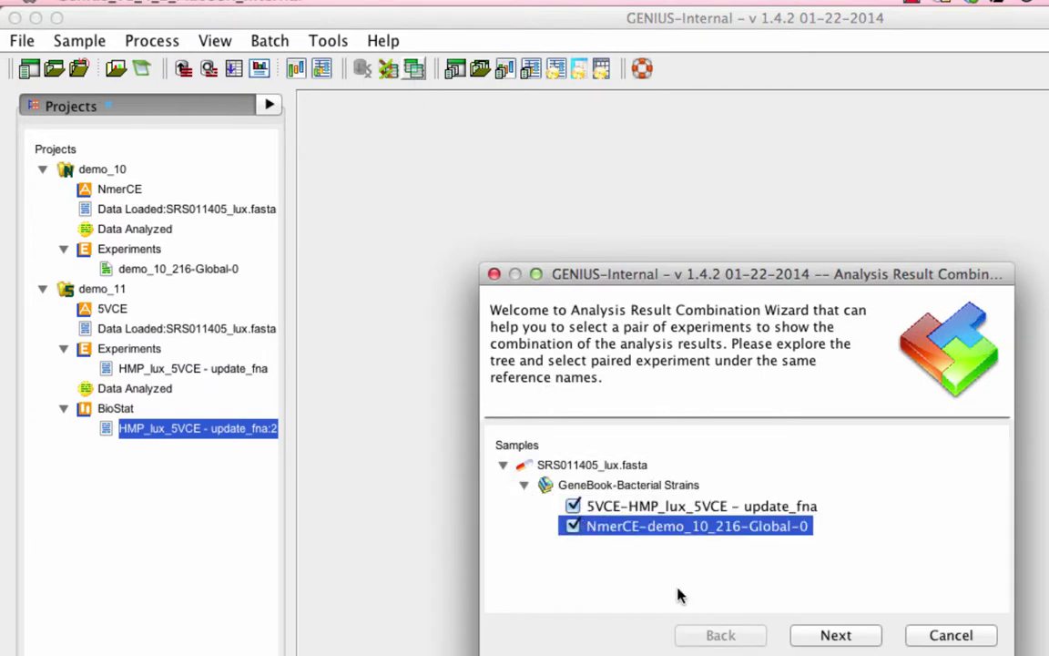
{"action": "left_click", "coordinate": [837, 636]}
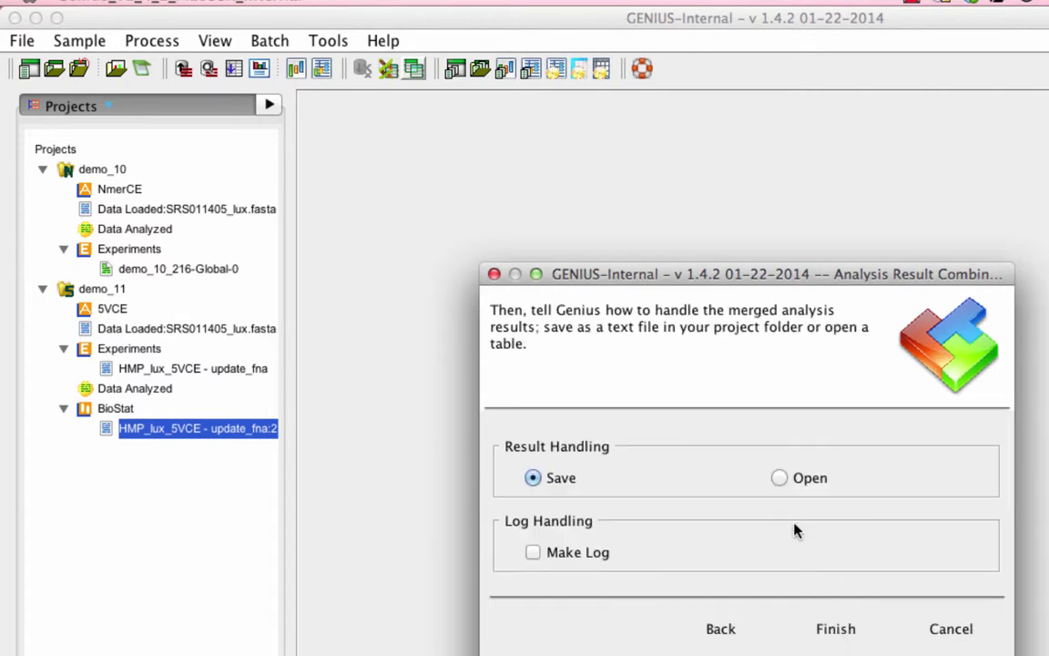
{"action": "left_click", "coordinate": [780, 479]}
{"action": "left_click", "coordinate": [836, 629]}
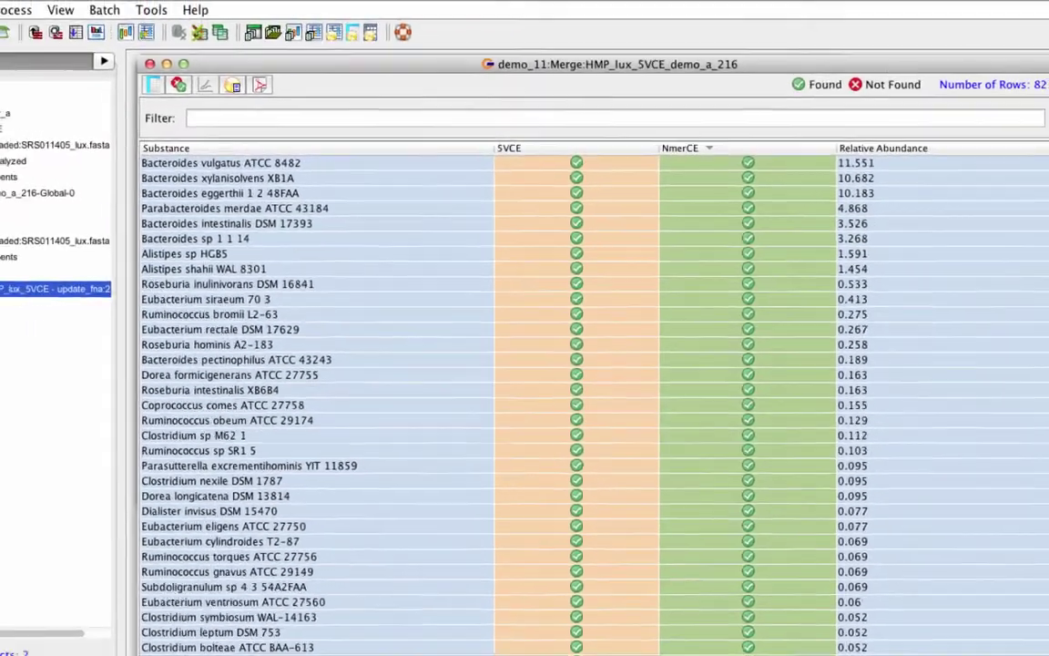
{"action": "scroll", "coordinate": [1048, 216], "scroll_direction": "down", "scroll_amount": 4}
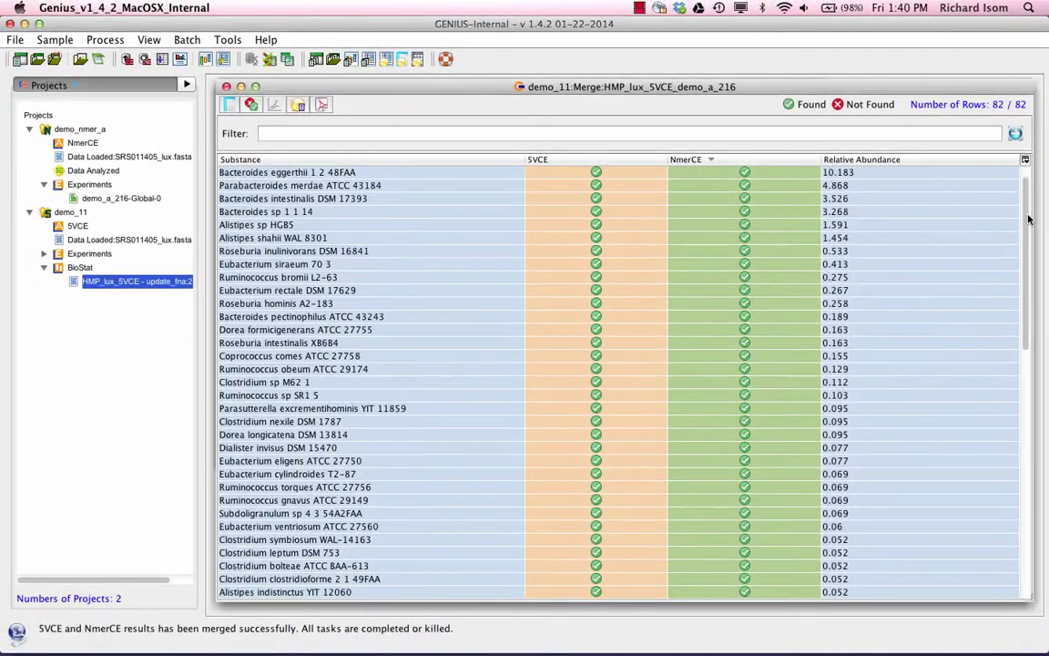
{"action": "scroll", "coordinate": [1030, 219], "scroll_direction": "down", "scroll_amount": 5}
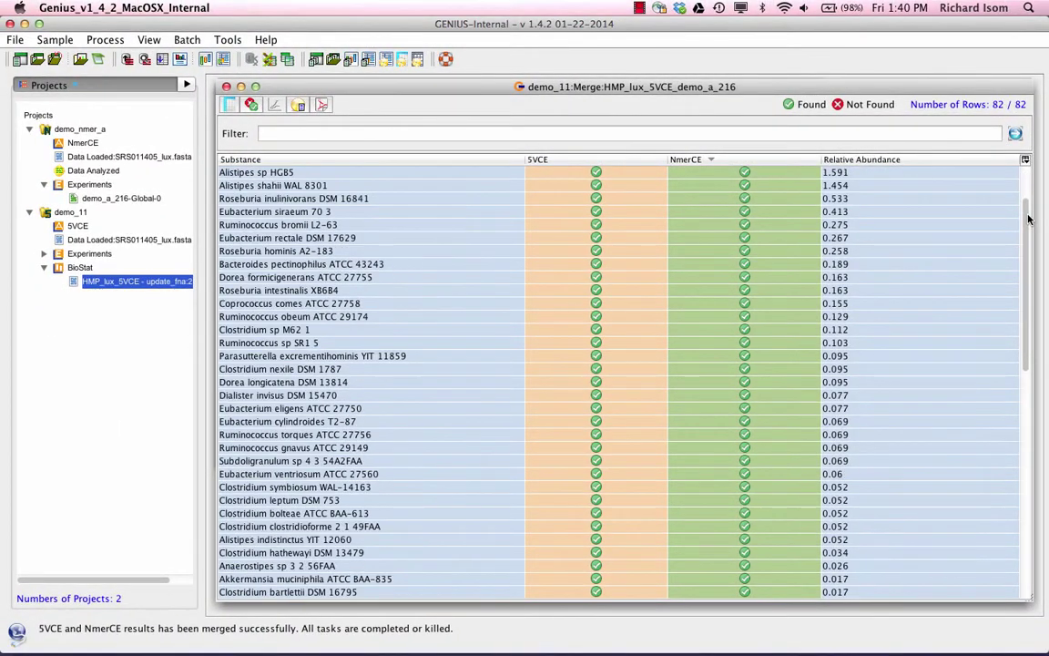
{"action": "scroll", "coordinate": [1029, 219], "scroll_direction": "down", "scroll_amount": 11}
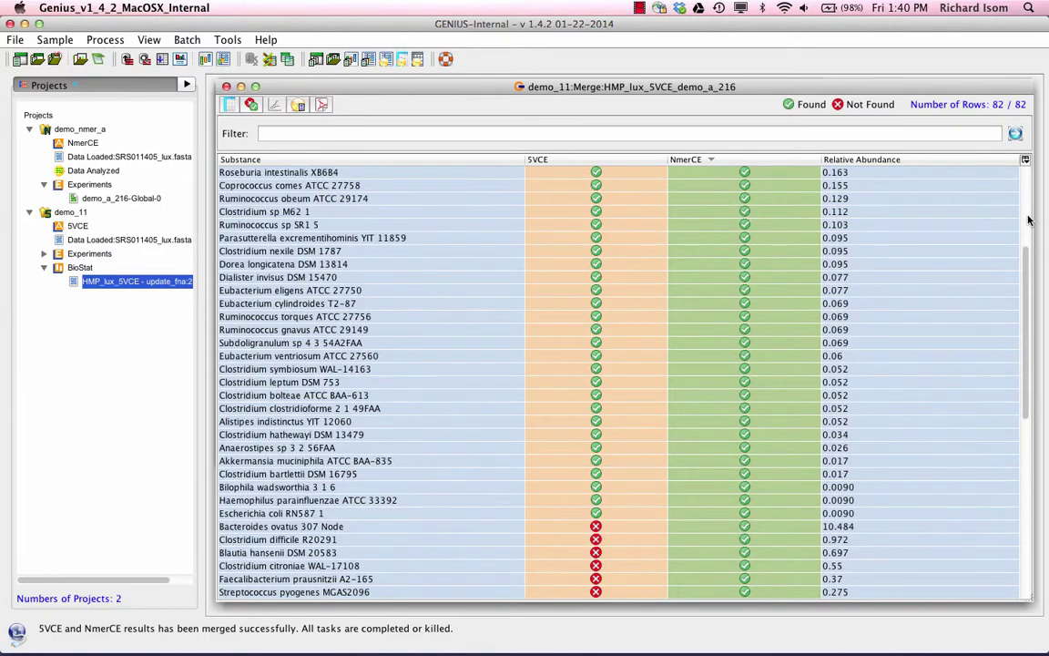
{"action": "scroll", "coordinate": [1030, 219], "scroll_direction": "down", "scroll_amount": 9}
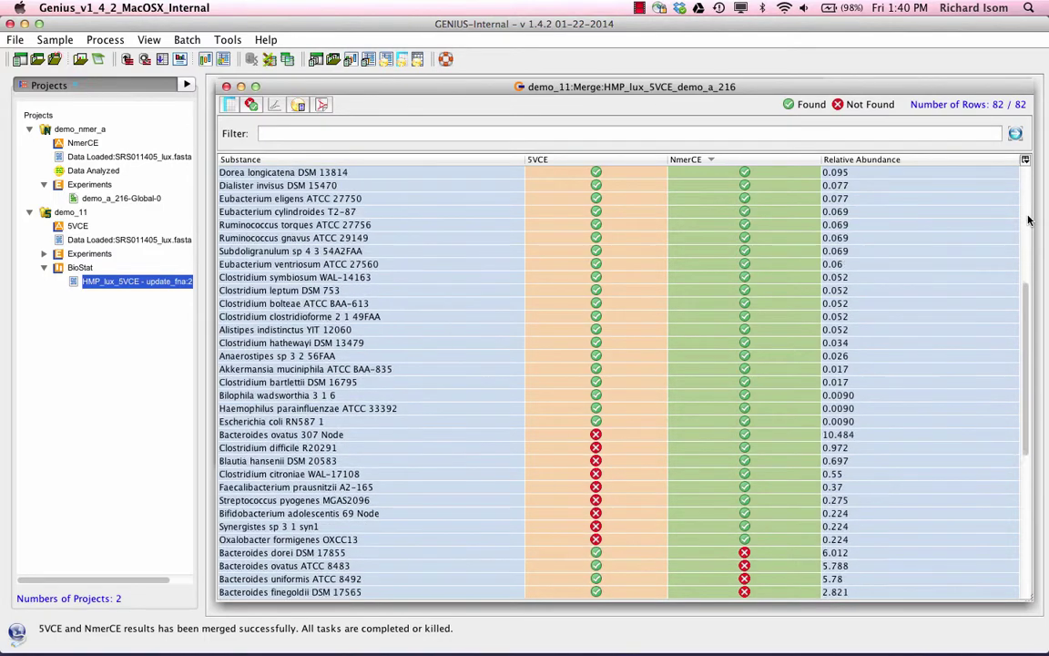
{"action": "scroll", "coordinate": [1029, 218], "scroll_direction": "down", "scroll_amount": 5}
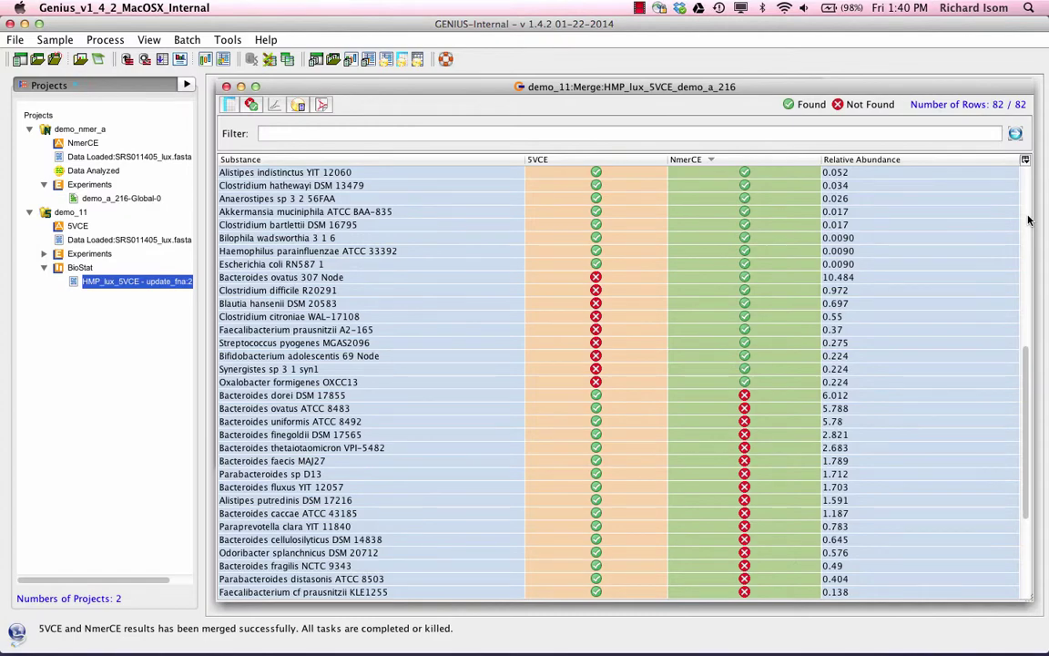
{"action": "scroll", "coordinate": [1030, 218], "scroll_direction": "up", "scroll_amount": 5}
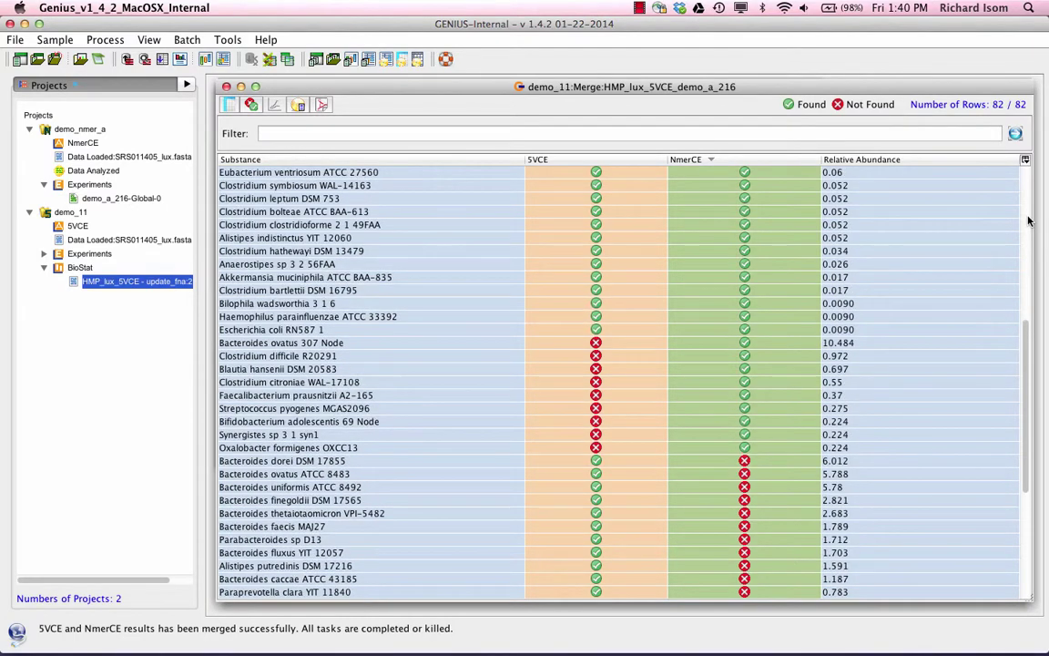
{"action": "scroll", "coordinate": [1029, 219], "scroll_direction": "up", "scroll_amount": 10}
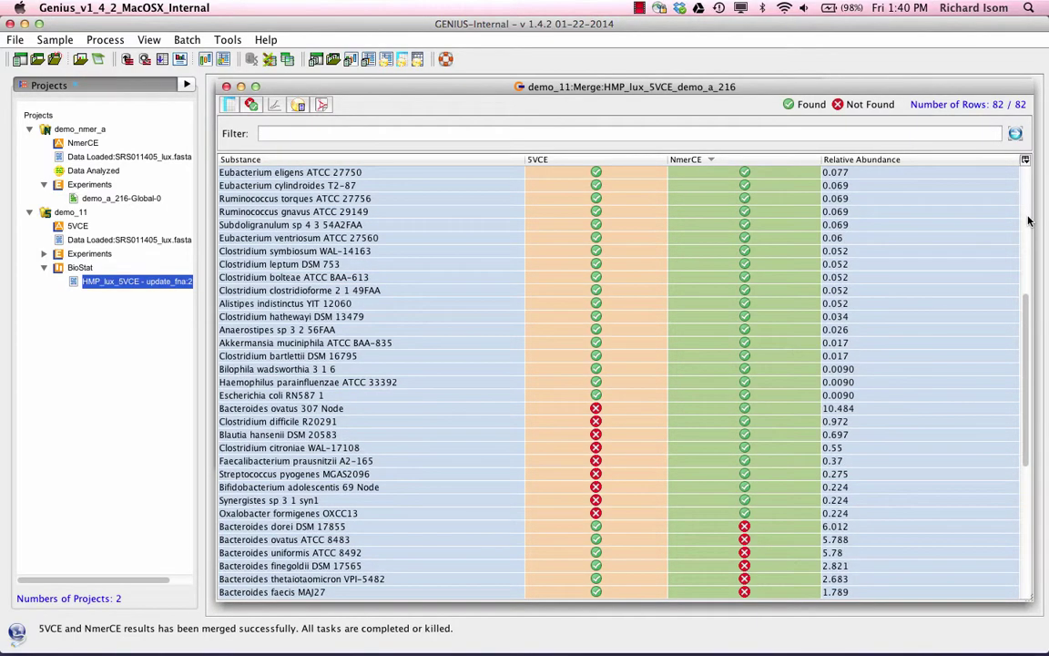
{"action": "scroll", "coordinate": [1030, 218], "scroll_direction": "up", "scroll_amount": 12}
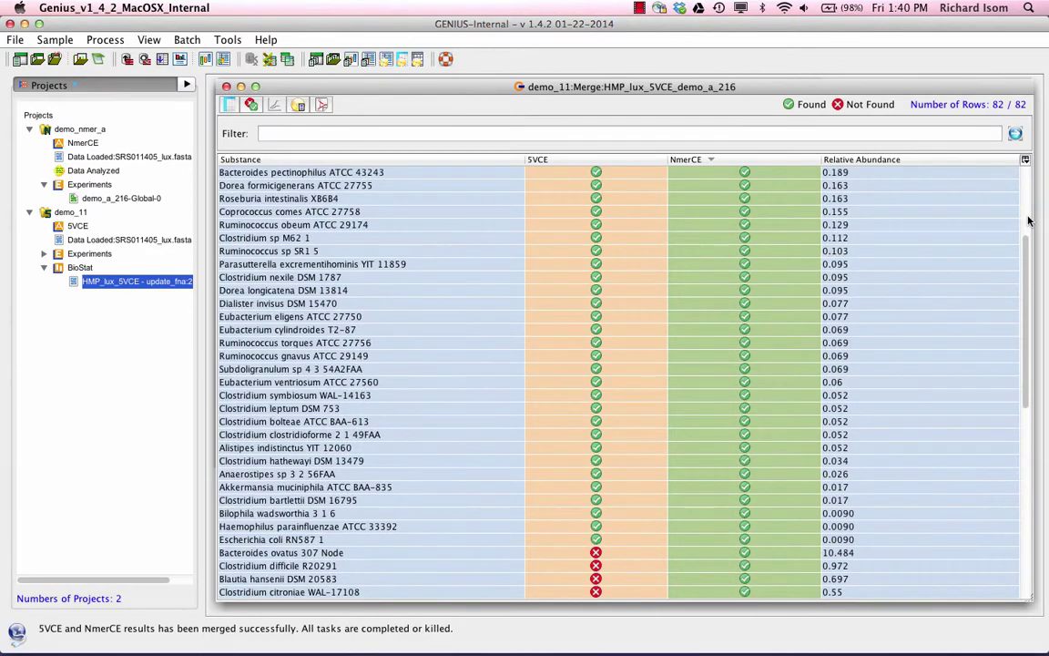
{"action": "scroll", "coordinate": [1030, 220], "scroll_direction": "up", "scroll_amount": 7}
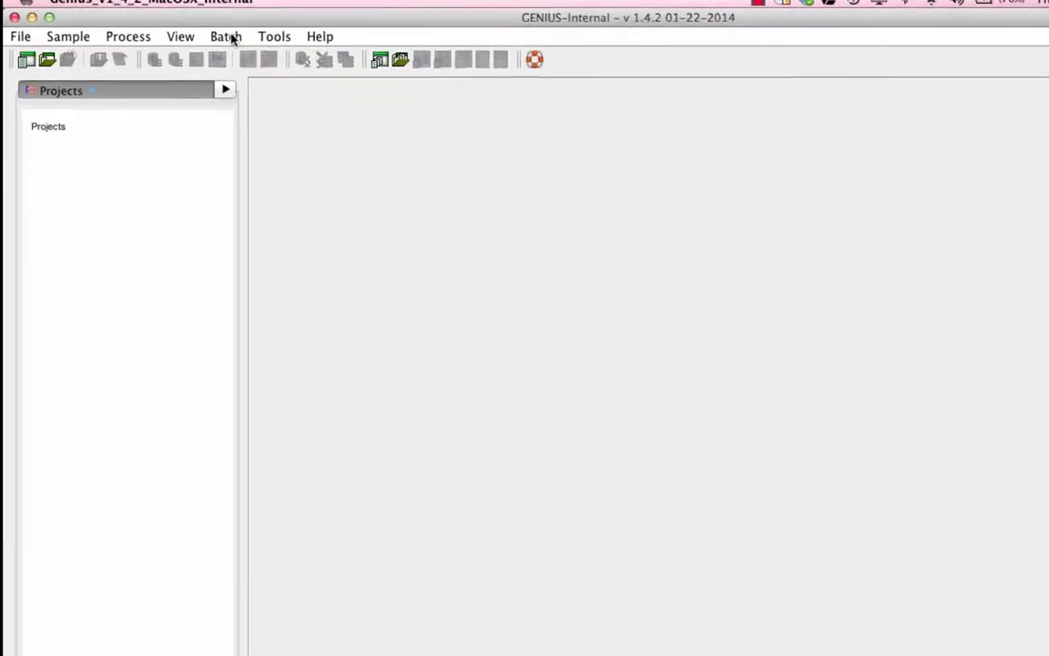
Batch-open the eight SRR .gpj projects from data/IG, sorted by Date Modified
{"action": "left_click", "coordinate": [237, 33]}
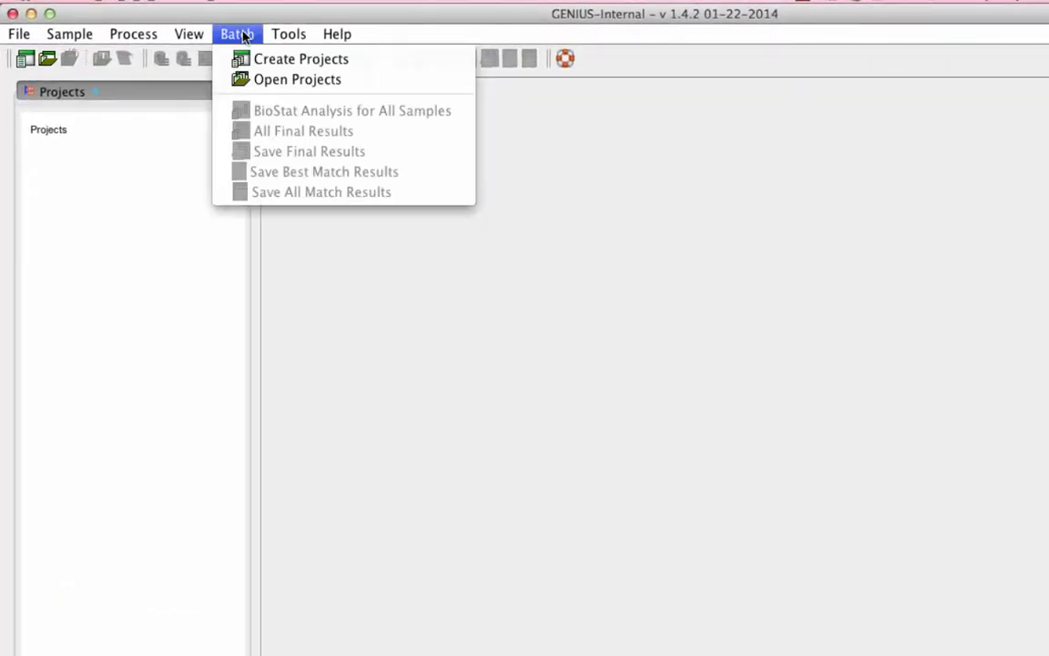
{"action": "left_click", "coordinate": [256, 82]}
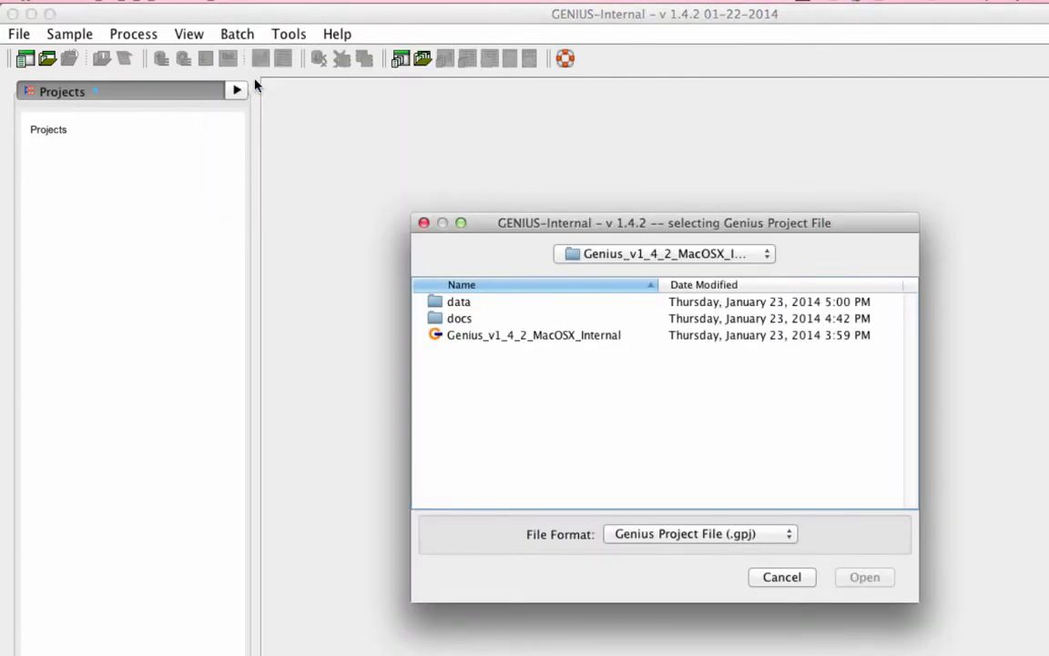
{"action": "left_click", "coordinate": [463, 303]}
{"action": "double_click", "coordinate": [465, 303]}
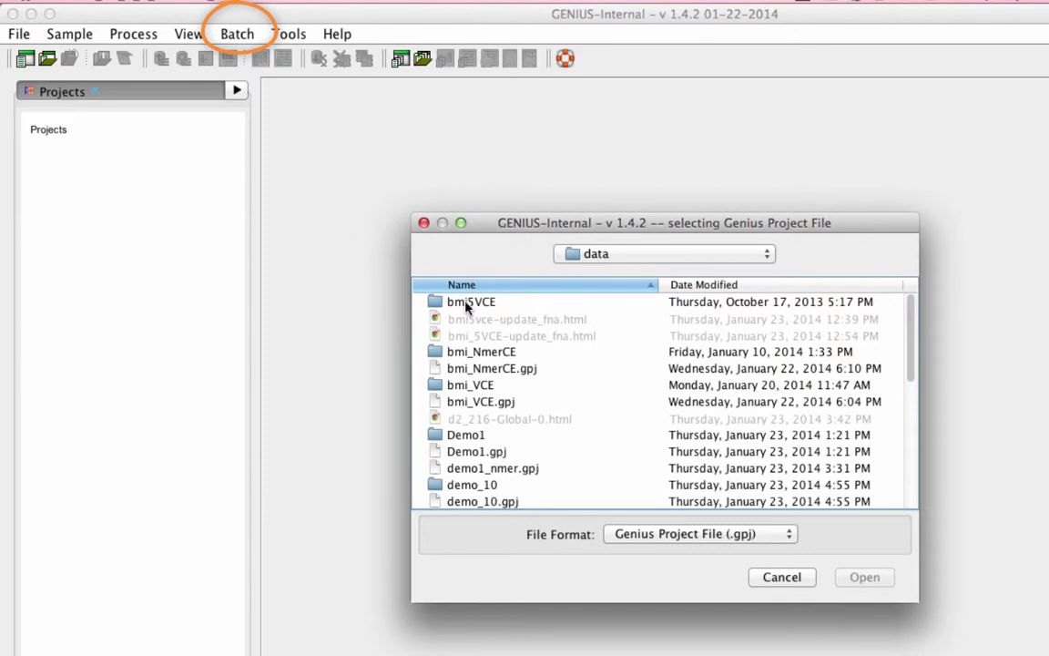
{"action": "left_click_drag", "start_coordinate": [909, 368], "coordinate": [909, 478]}
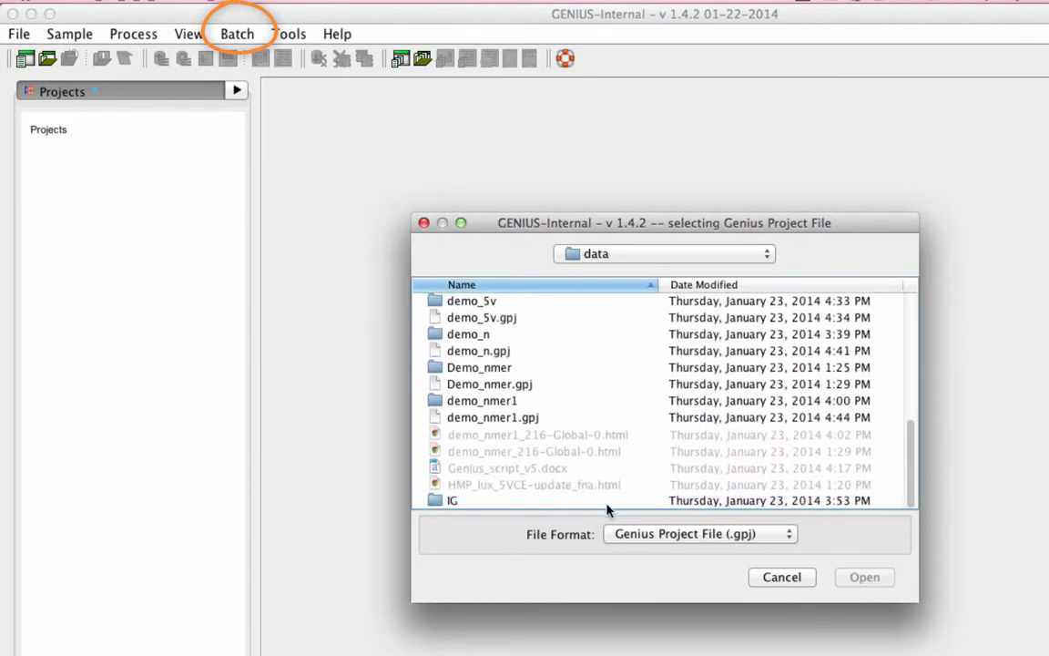
{"action": "double_click", "coordinate": [440, 501]}
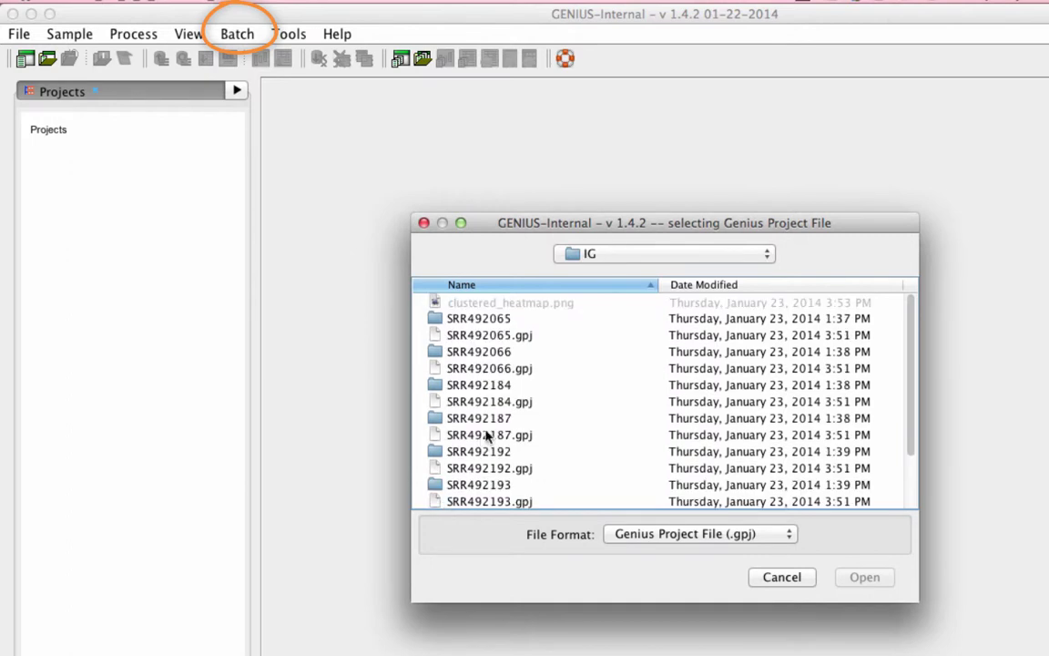
{"action": "left_click", "coordinate": [775, 288]}
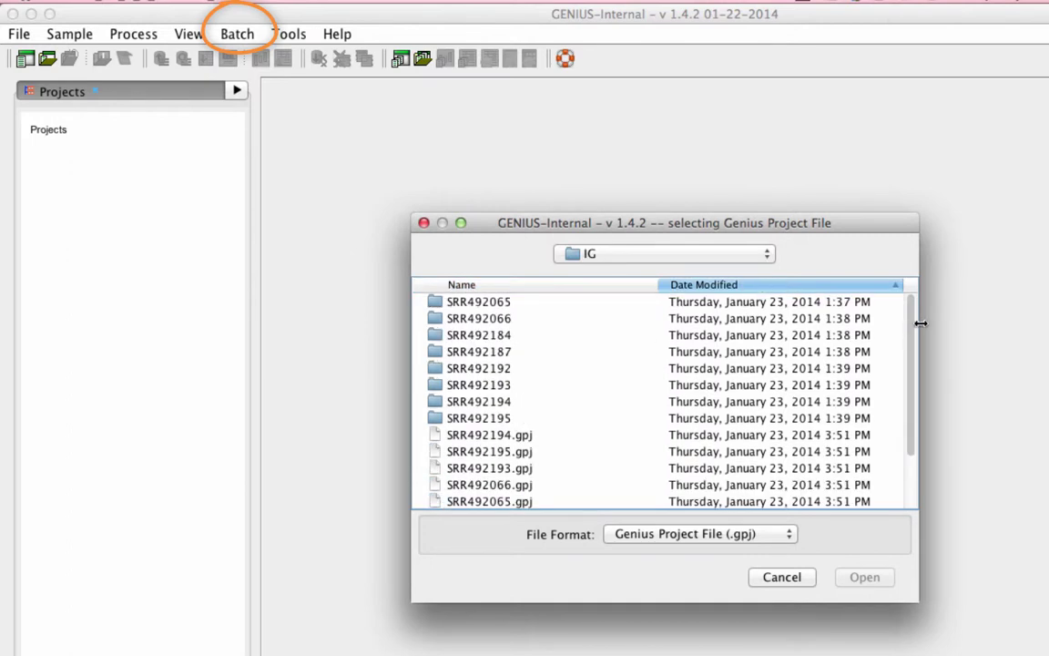
{"action": "left_click_drag", "start_coordinate": [913, 319], "coordinate": [901, 425]}
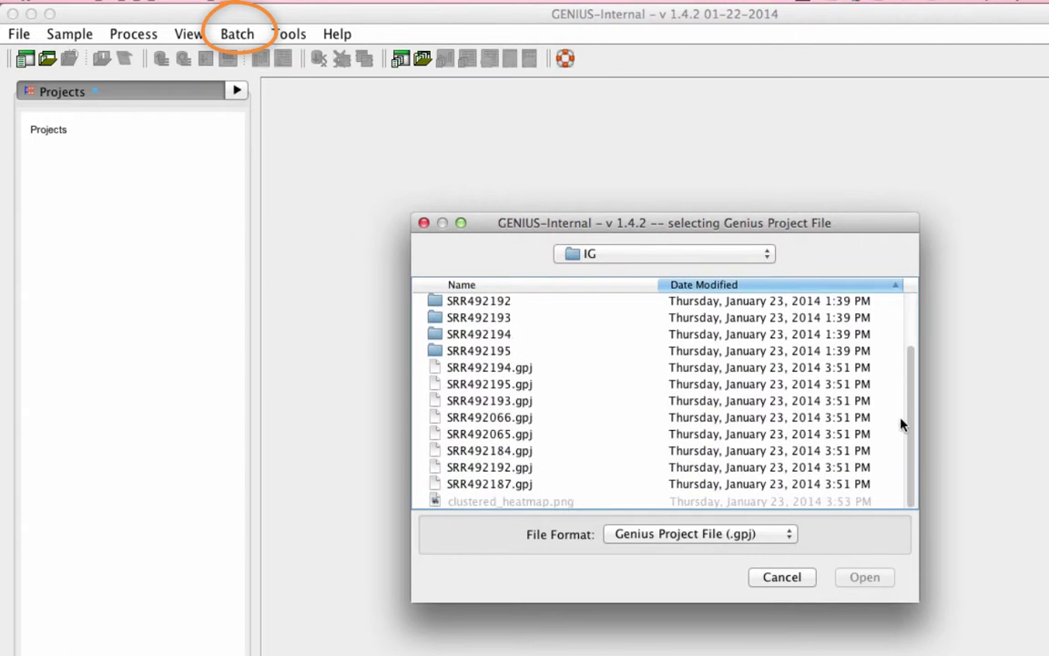
{"action": "left_click", "coordinate": [505, 368]}
{"action": "left_click", "coordinate": [521, 486], "text": "shift"}
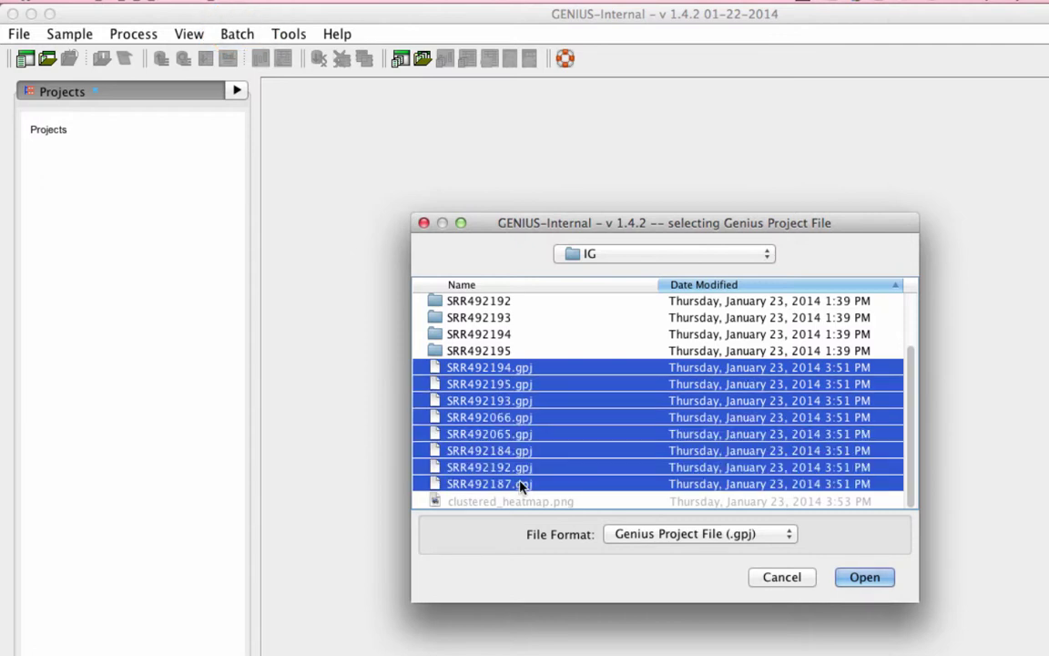
{"action": "left_click", "coordinate": [865, 578]}
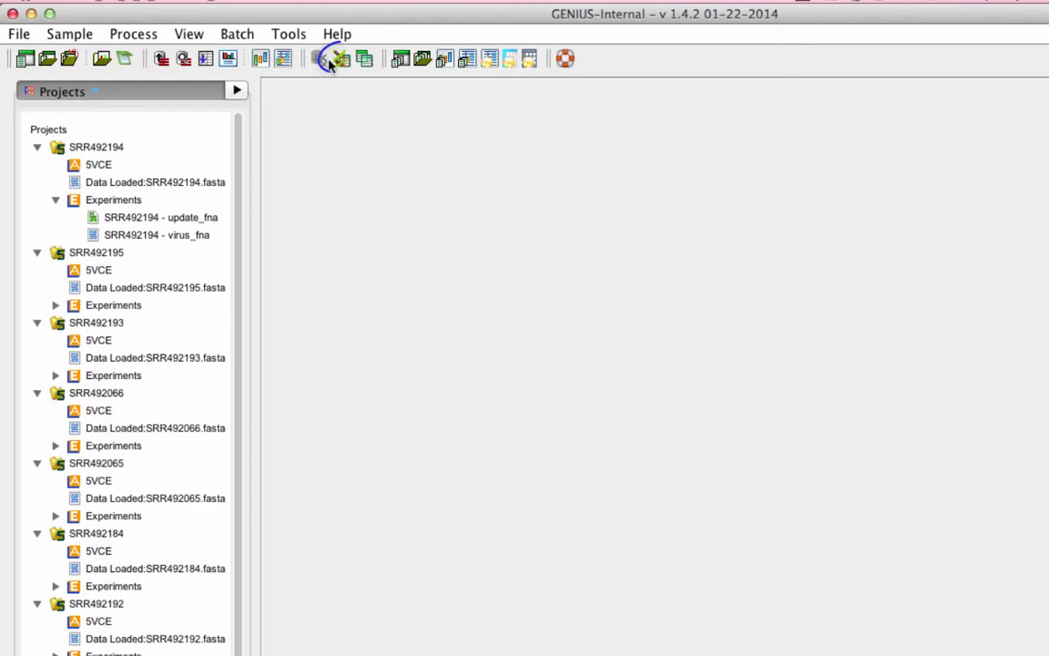
In the 5VCE Sample Analysis Wizard, put SRR492187, SRR492192, SRR492193 in Group 1 and the rest in Group 2
{"action": "left_click", "coordinate": [342, 61]}
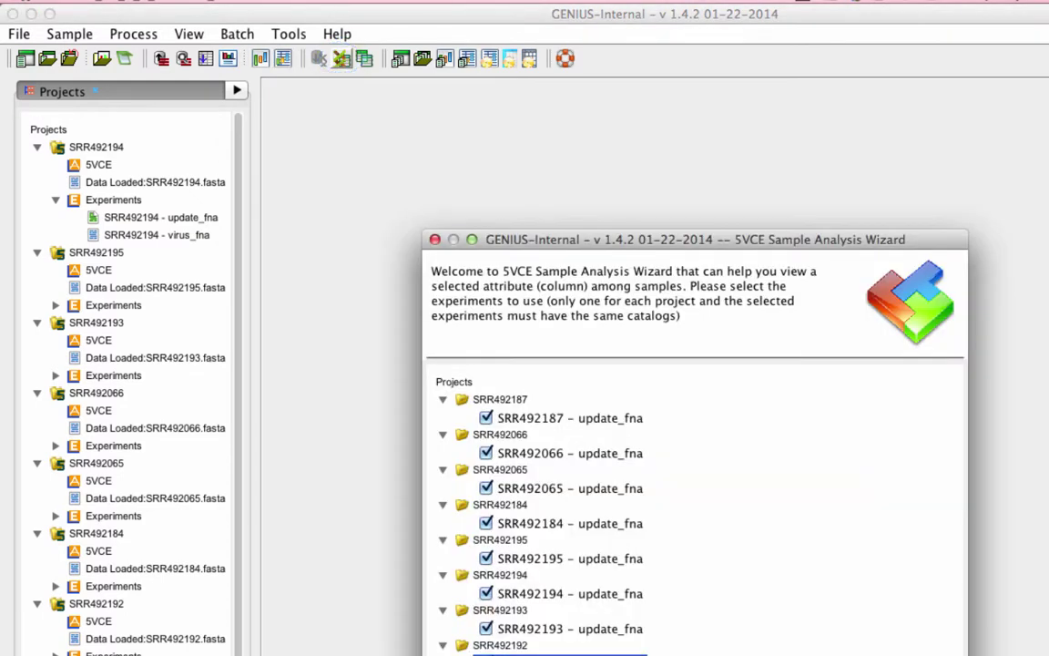
{"action": "key", "text": "Return"}
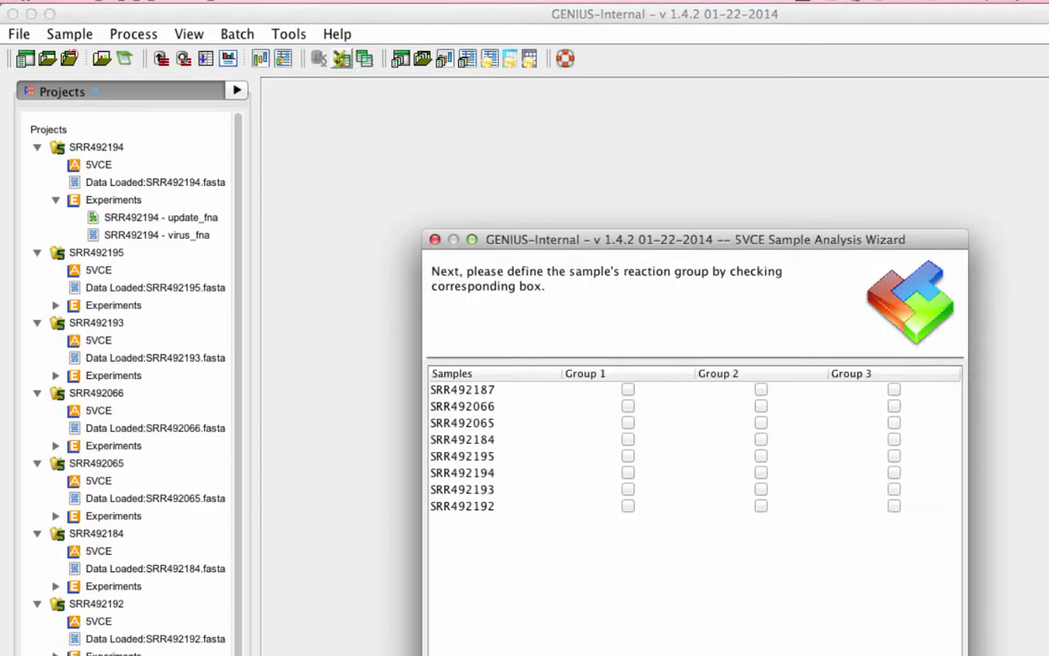
{"action": "left_click", "coordinate": [521, 375]}
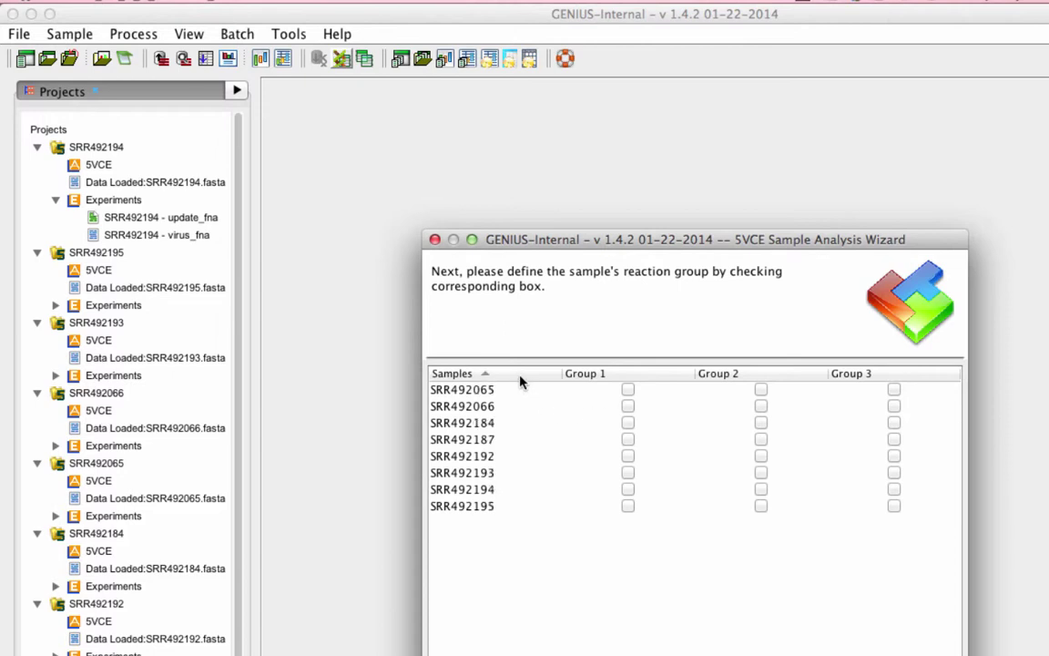
{"action": "left_click", "coordinate": [627, 441]}
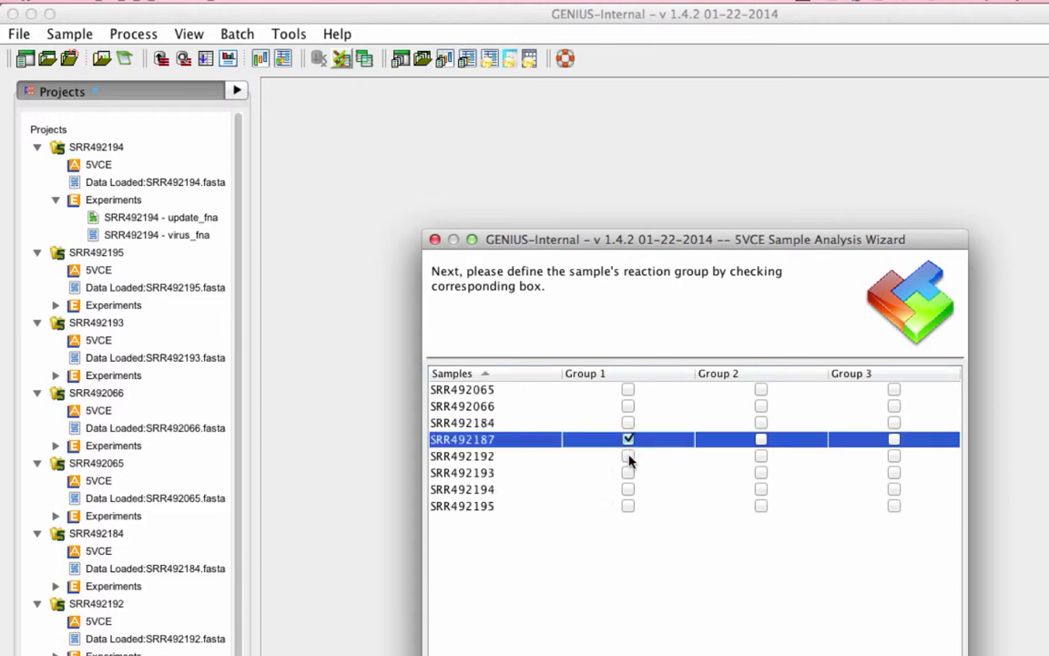
{"action": "left_click", "coordinate": [629, 458]}
{"action": "left_click", "coordinate": [629, 472]}
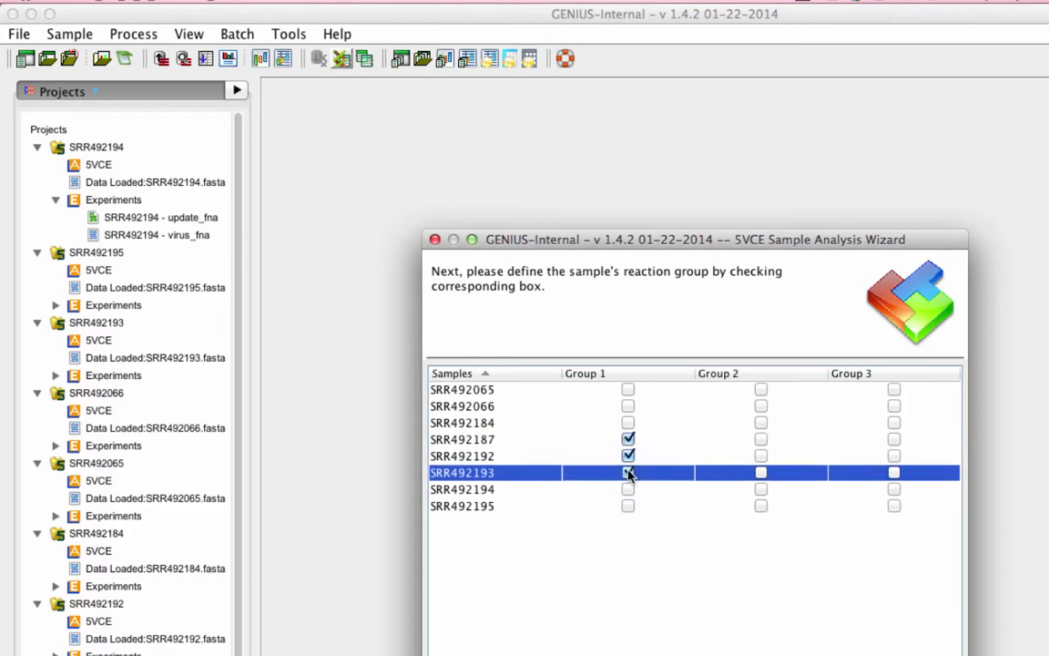
{"action": "left_click", "coordinate": [762, 491]}
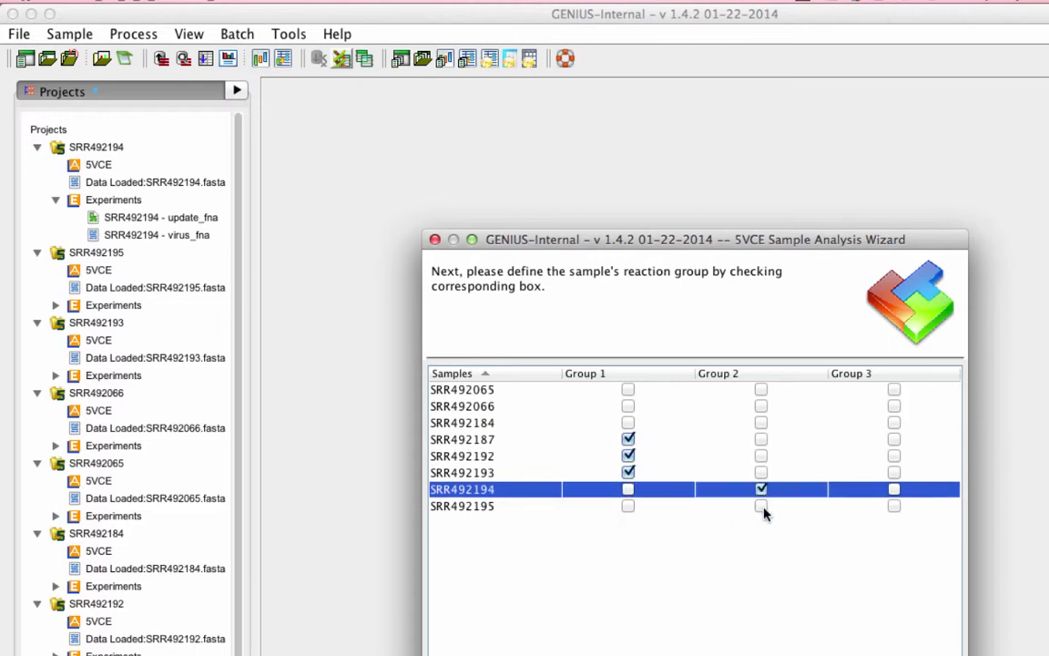
{"action": "left_click", "coordinate": [763, 506]}
{"action": "left_click", "coordinate": [762, 423]}
{"action": "left_click", "coordinate": [761, 406]}
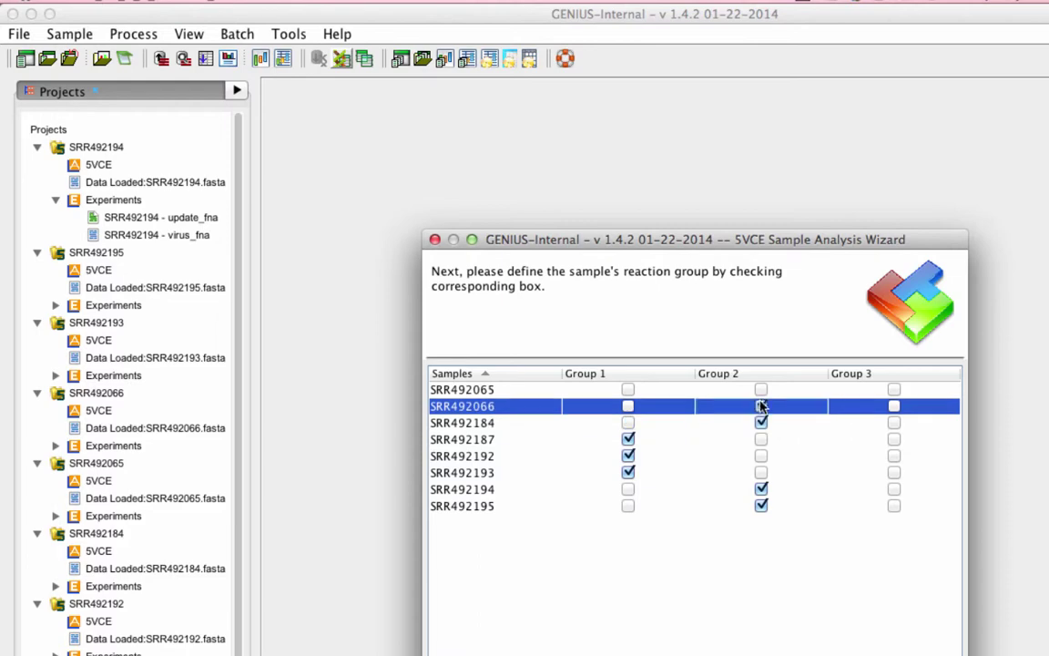
{"action": "left_click", "coordinate": [761, 390]}
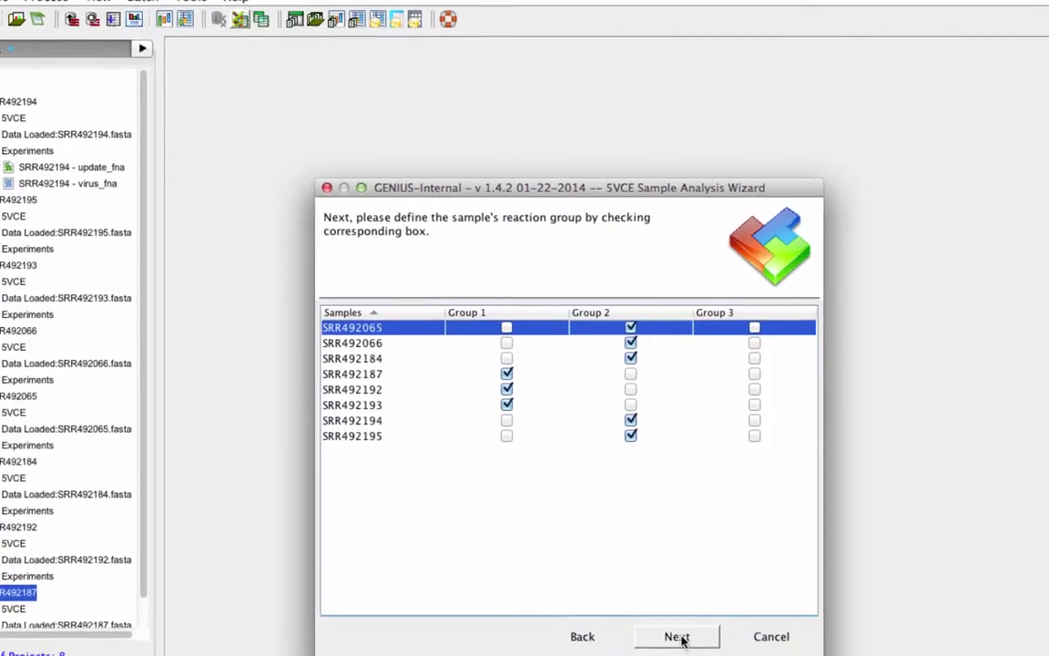
Choose Scoring Factor as the attribute and build the comparison table
{"action": "left_click", "coordinate": [670, 630]}
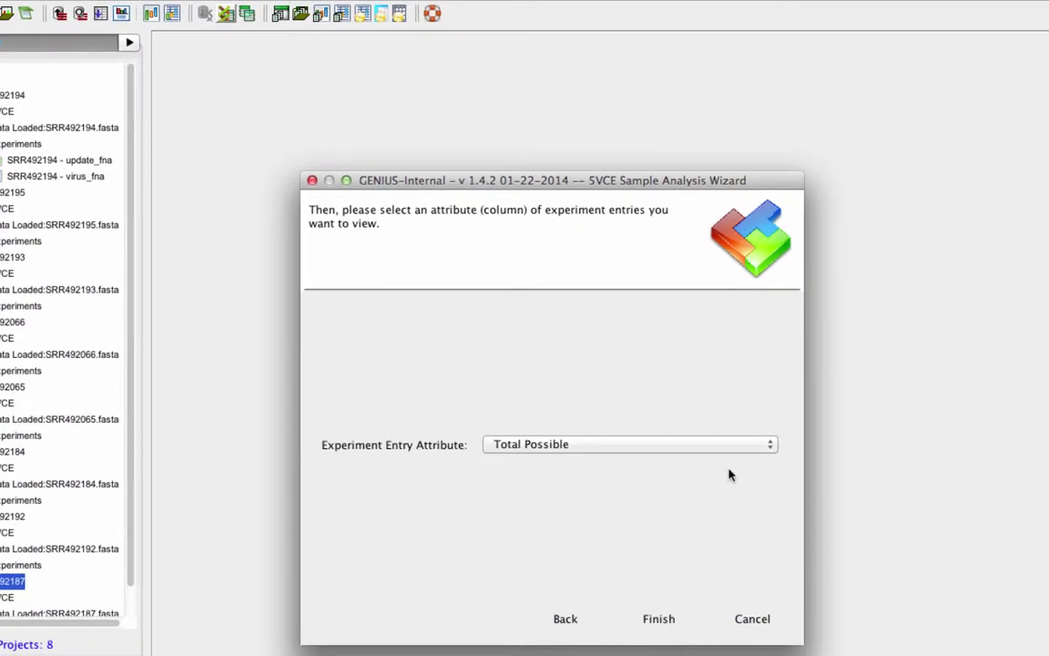
{"action": "left_click", "coordinate": [768, 446]}
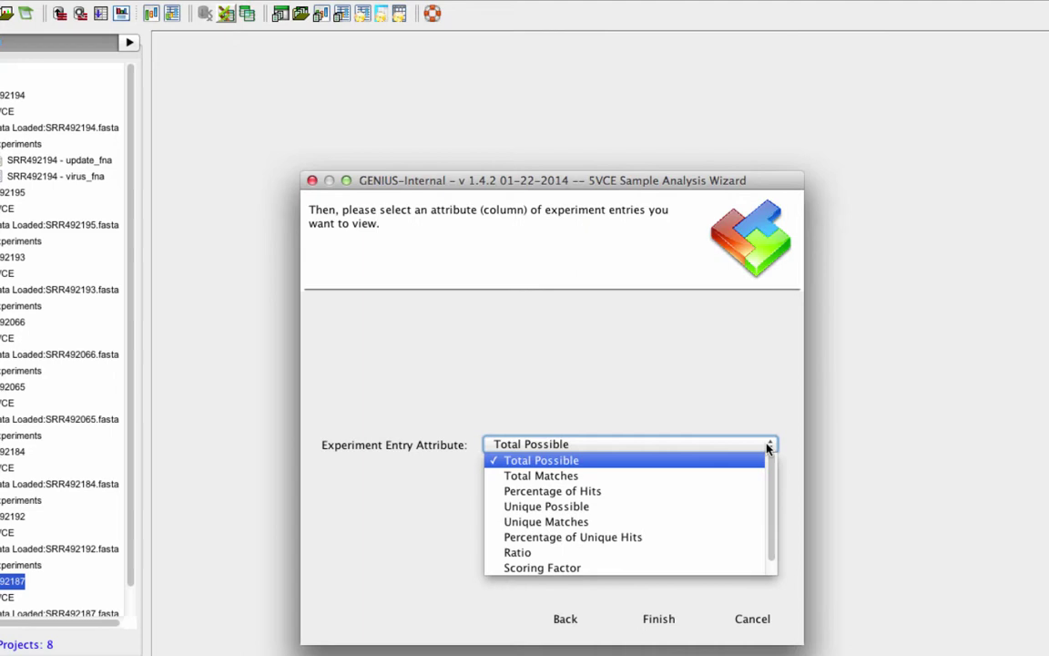
{"action": "left_click", "coordinate": [693, 568]}
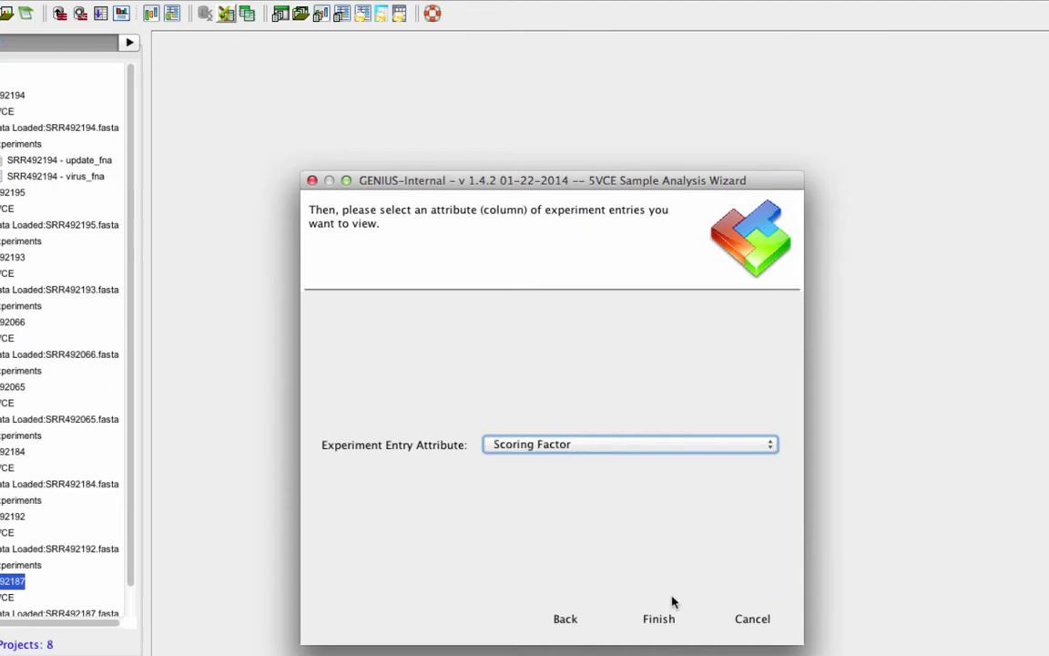
{"action": "left_click", "coordinate": [661, 621]}
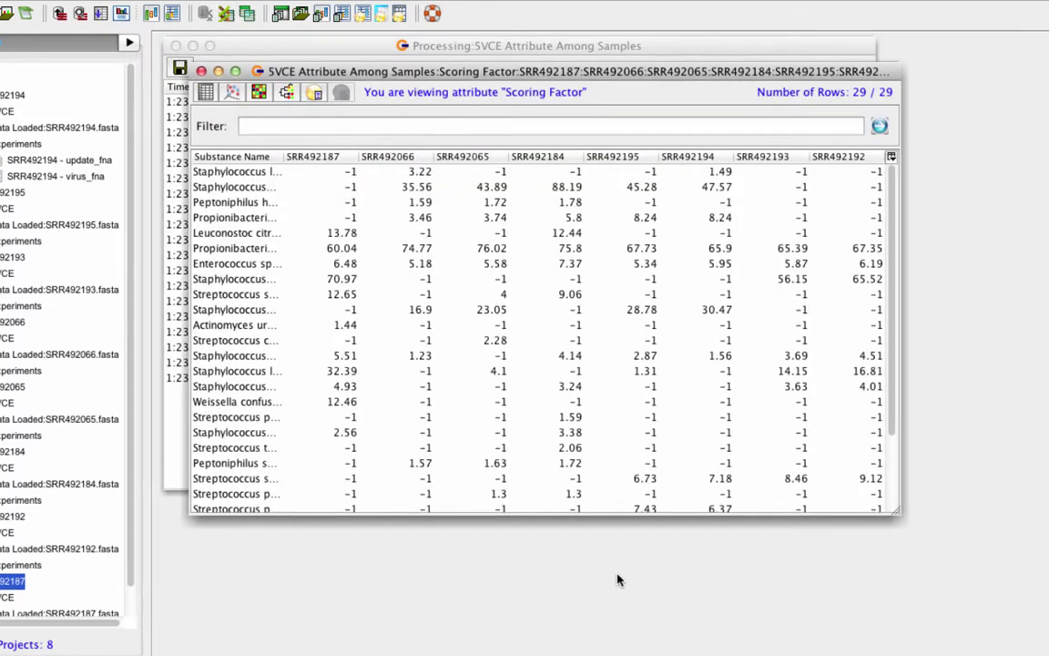
Maximize the results window, show the 3-D PCA plot, and rotate it to an oblique view
{"action": "left_click", "coordinate": [236, 71]}
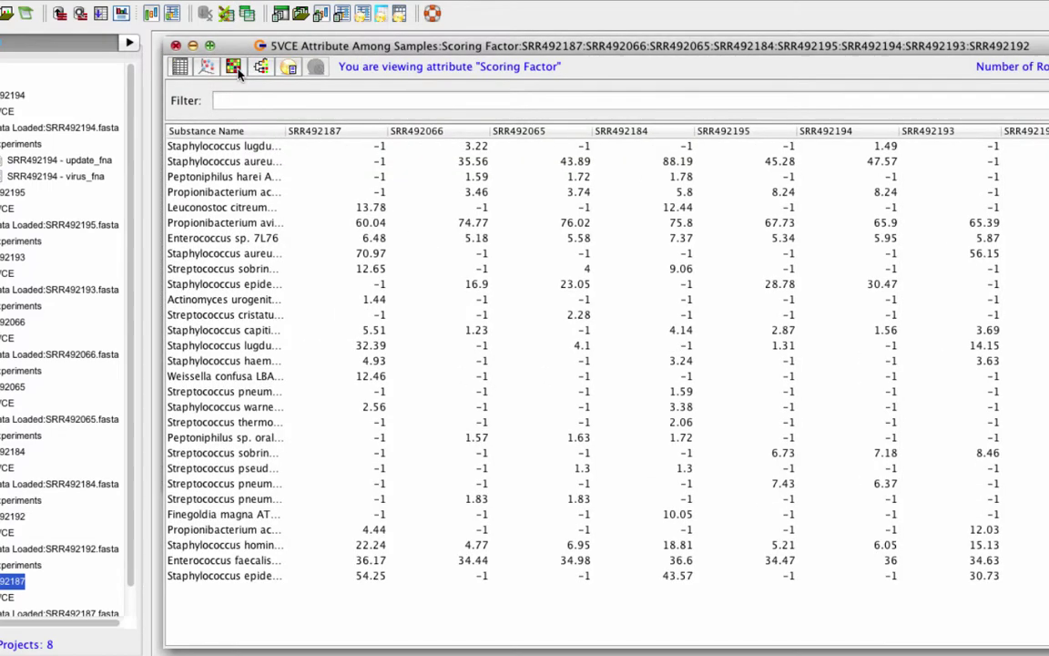
{"action": "left_click", "coordinate": [206, 67]}
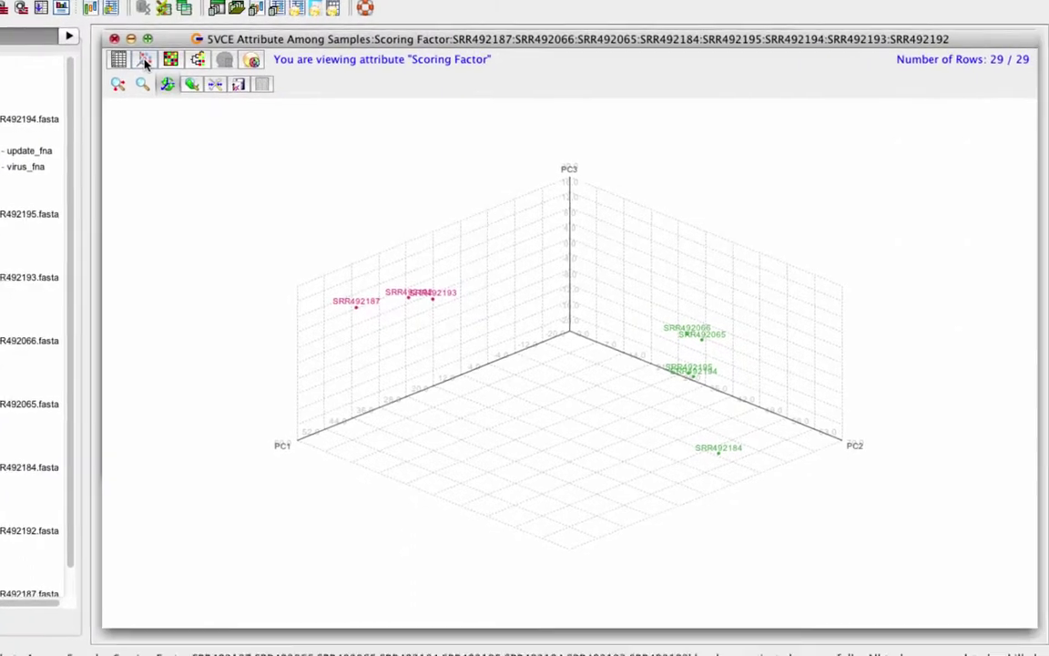
{"action": "left_click_drag", "start_coordinate": [524, 189], "coordinate": [519, 208]}
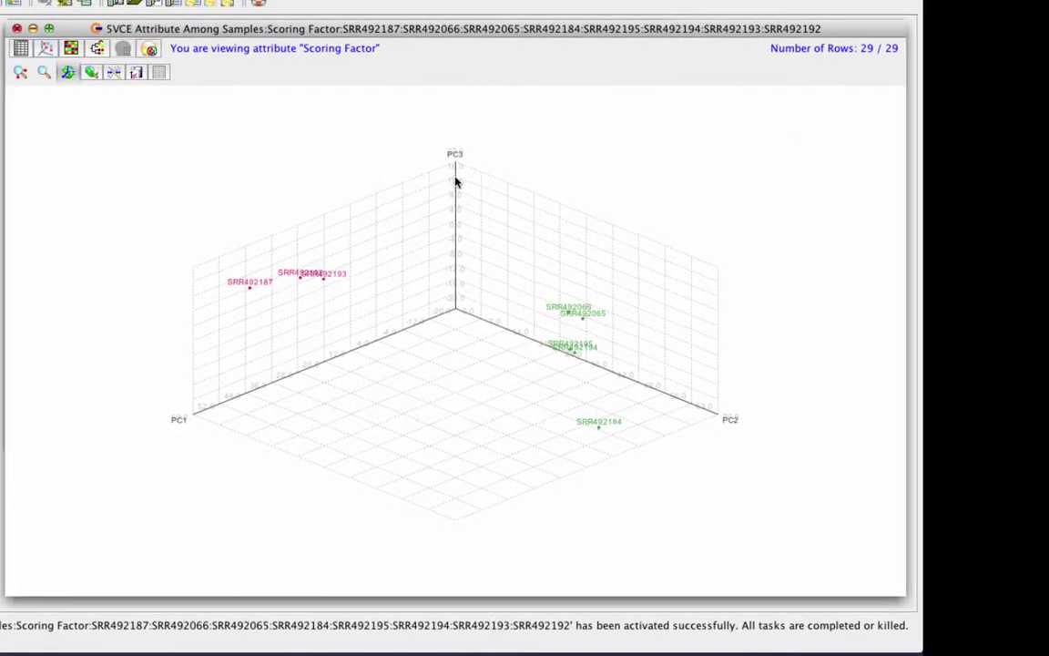
{"action": "left_click_drag", "start_coordinate": [455, 199], "coordinate": [452, 110]}
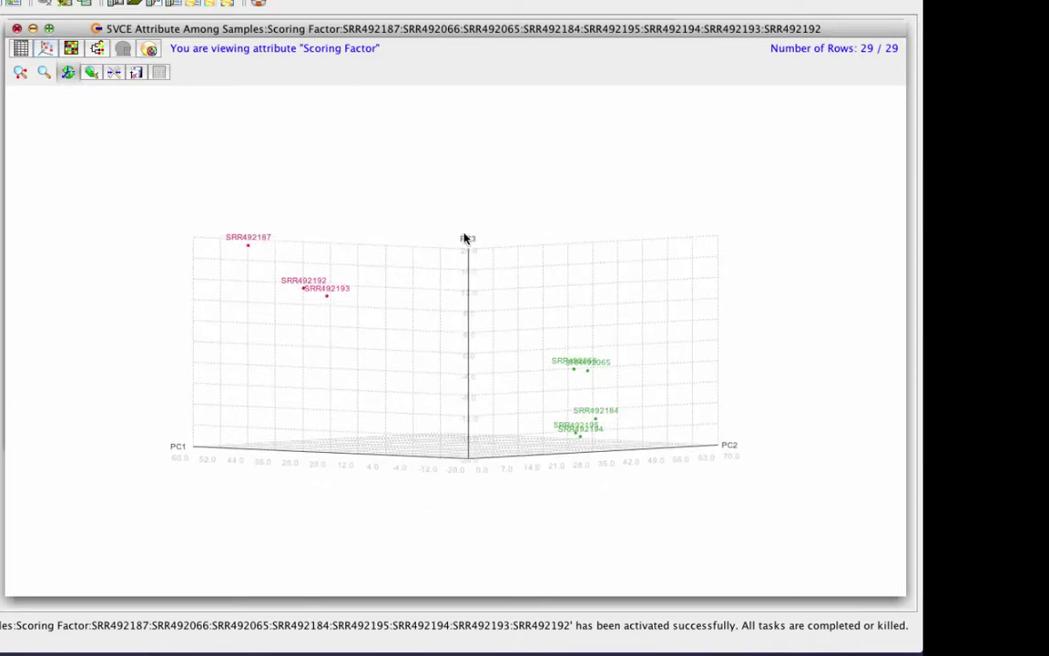
{"action": "left_click_drag", "start_coordinate": [465, 238], "coordinate": [472, 214]}
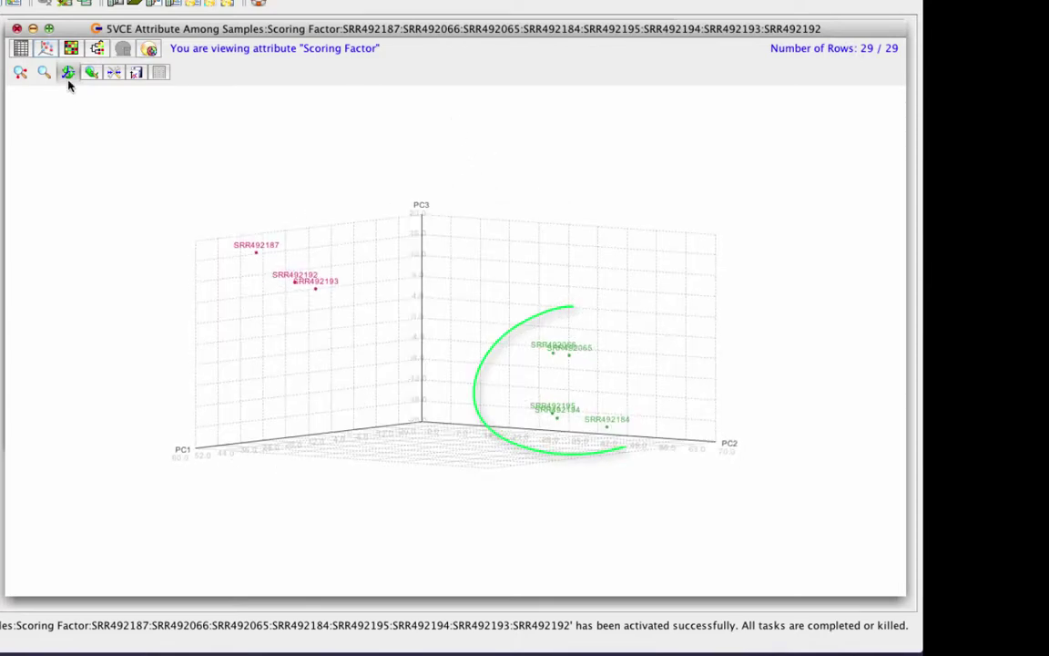
Switch the Scoring Factor results to the heat map clustered by samples and species
{"action": "left_click", "coordinate": [71, 48]}
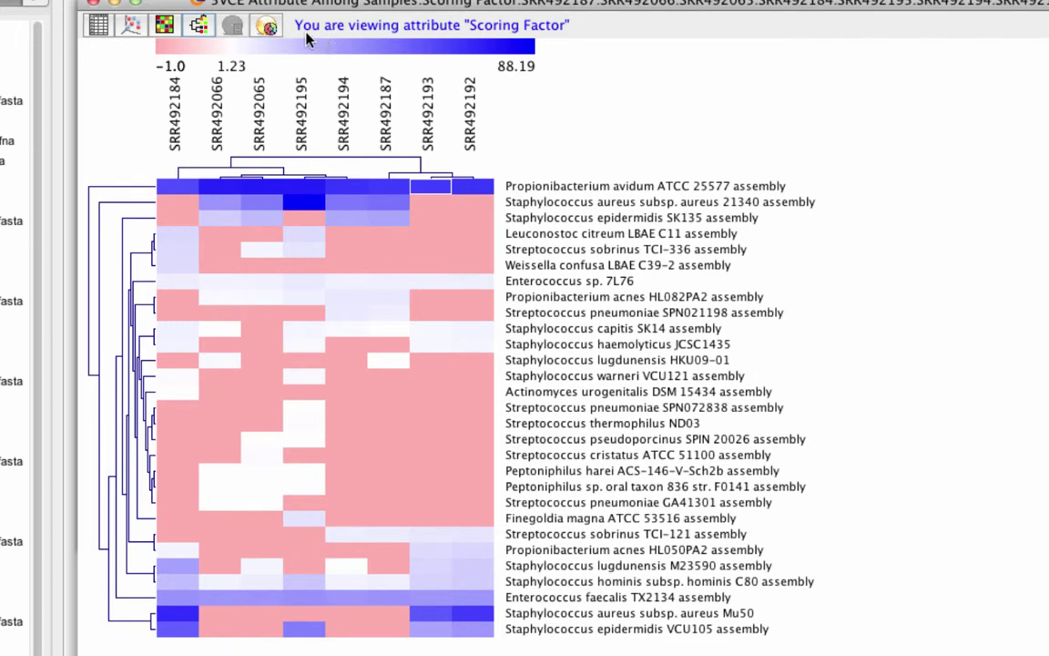
Start saving the heat map image with the file name 'biderectional cluster'
{"action": "left_click", "coordinate": [266, 28]}
{"action": "type", "text": "b"}
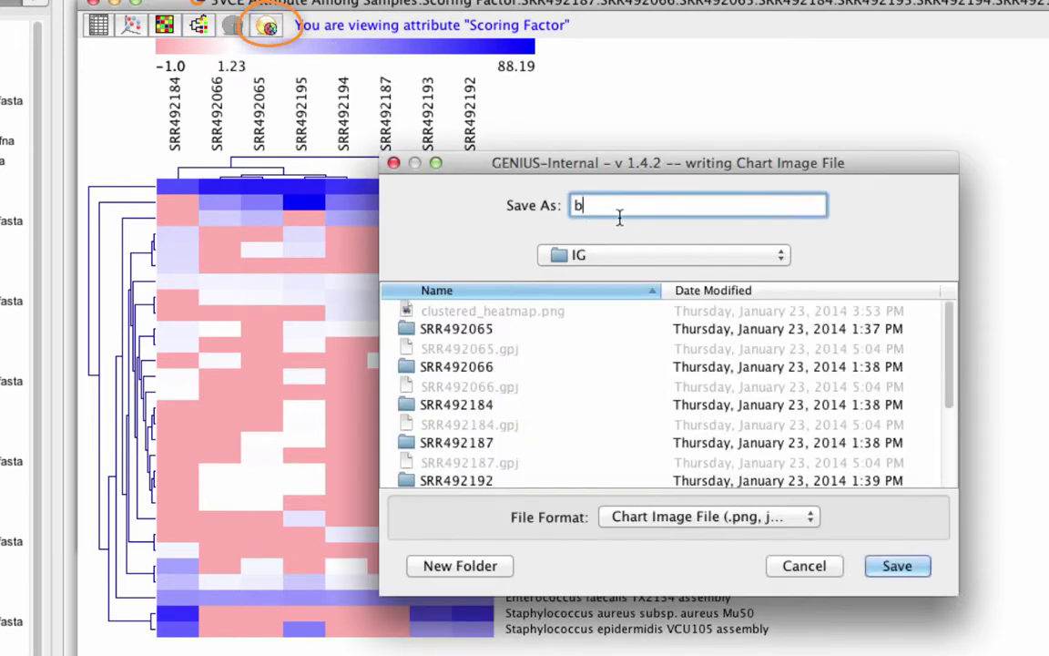
{"action": "type", "text": "iderectional cluster"}
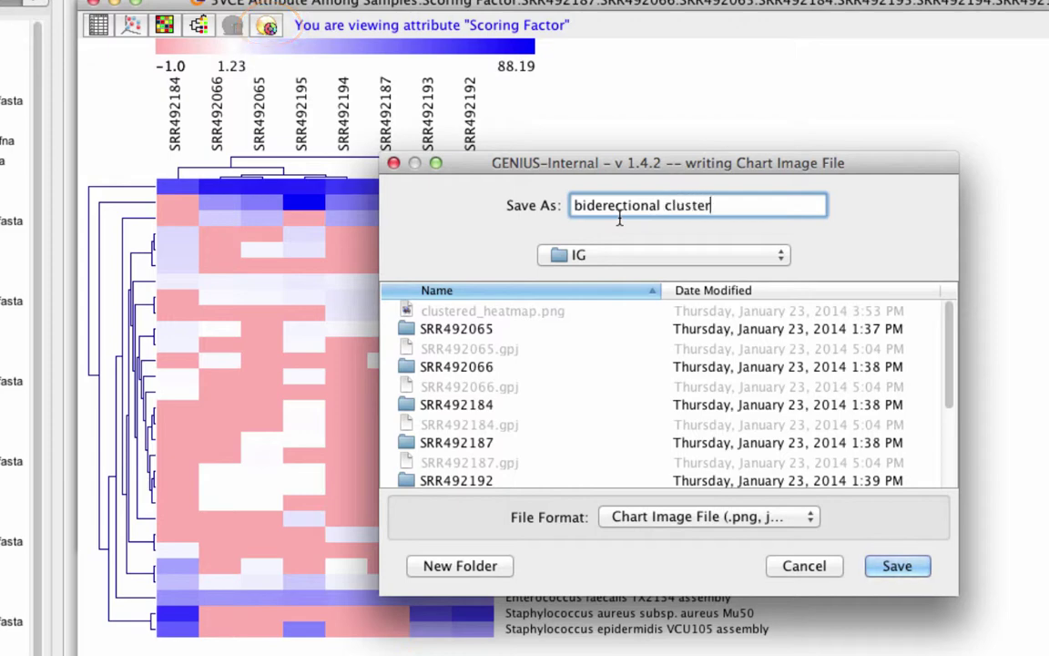